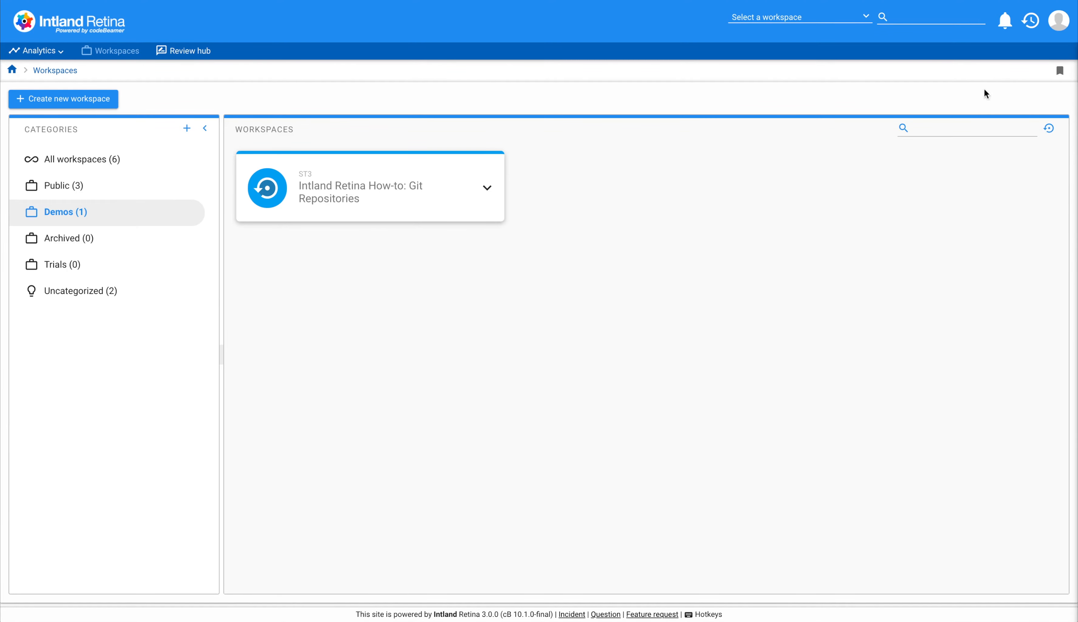
# Open the application configuration settings in system administration.
pyautogui.click(1059, 20)
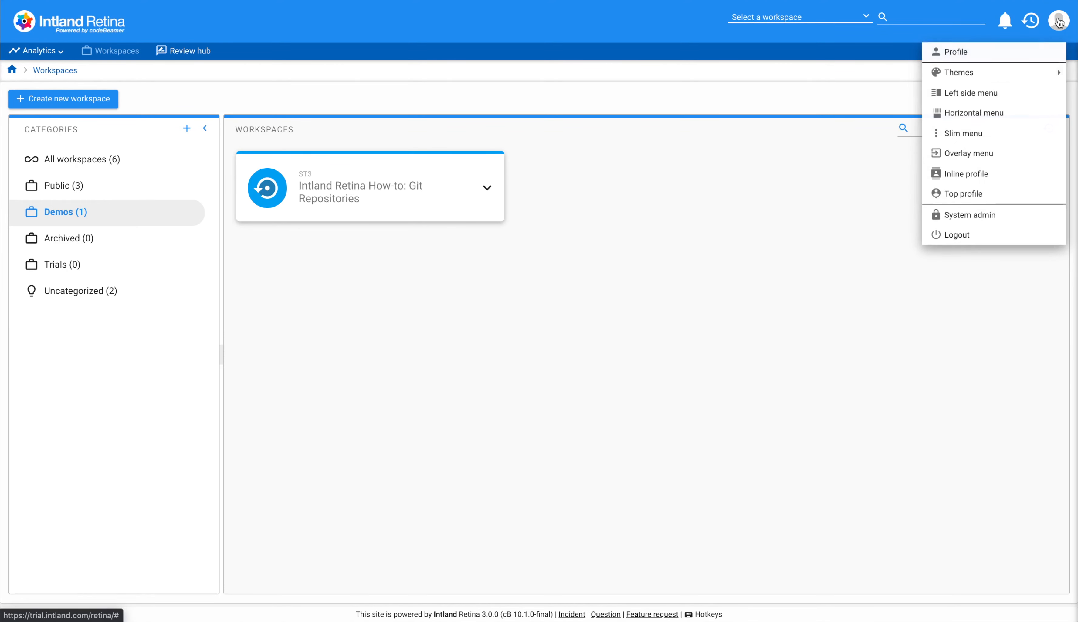
pyautogui.click(960, 218)
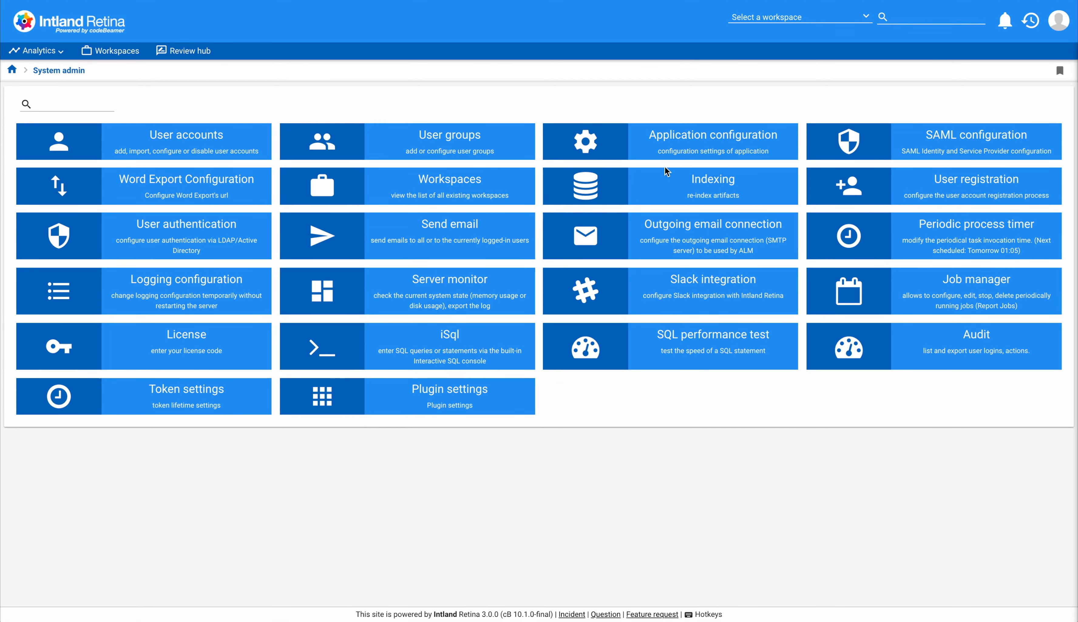
pyautogui.click(670, 150)
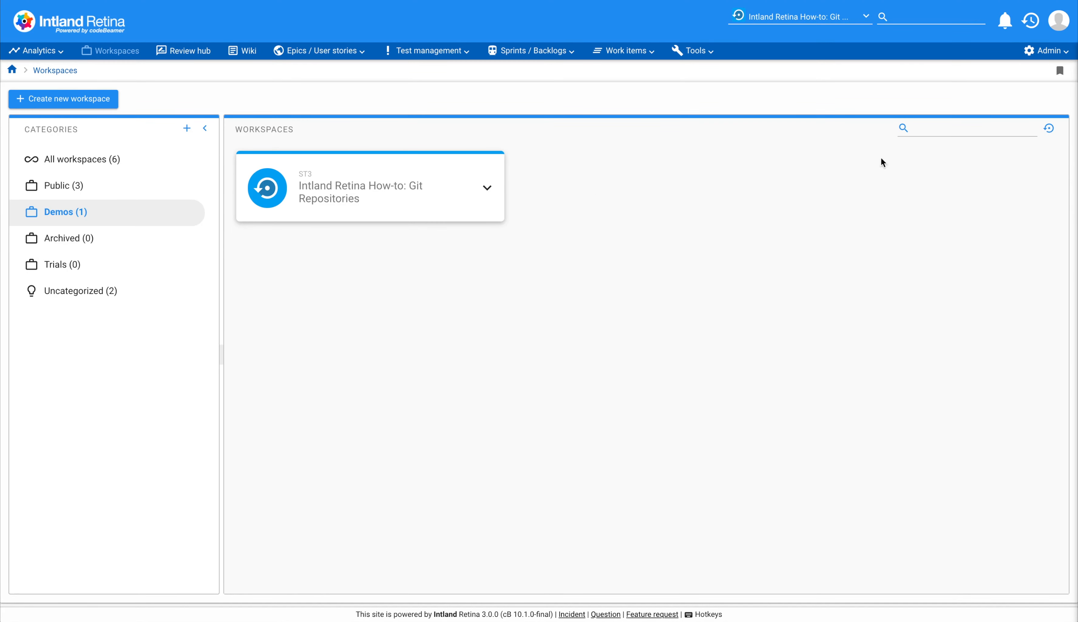
# In the Git Repositories workspace's SCM settings, generate a new secret, save it with confirmation, and close the settings.
pyautogui.click(1044, 51)
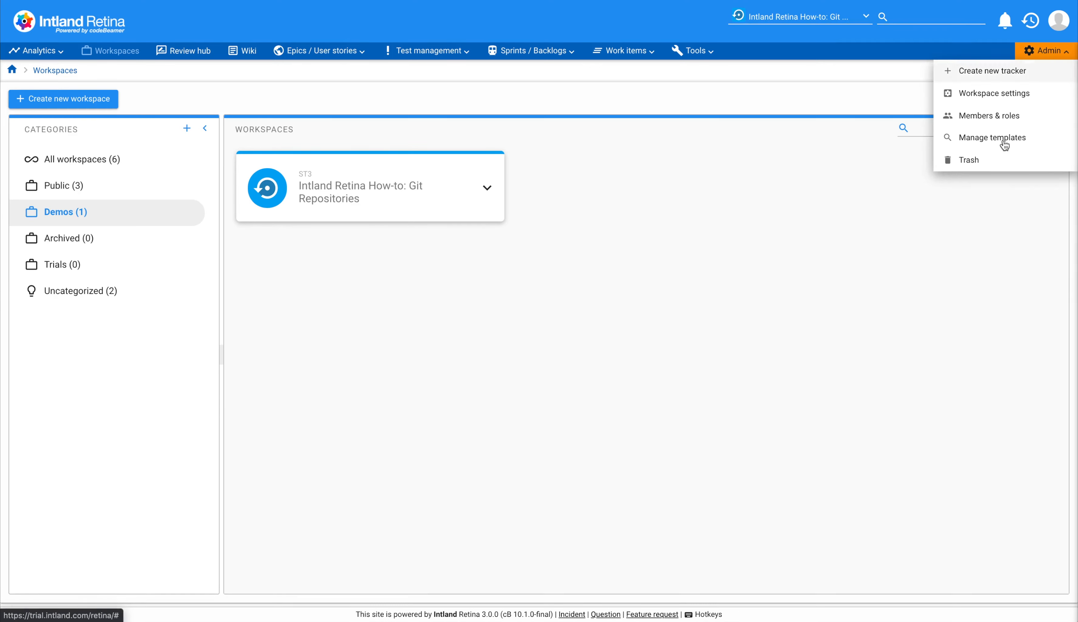
pyautogui.click(996, 95)
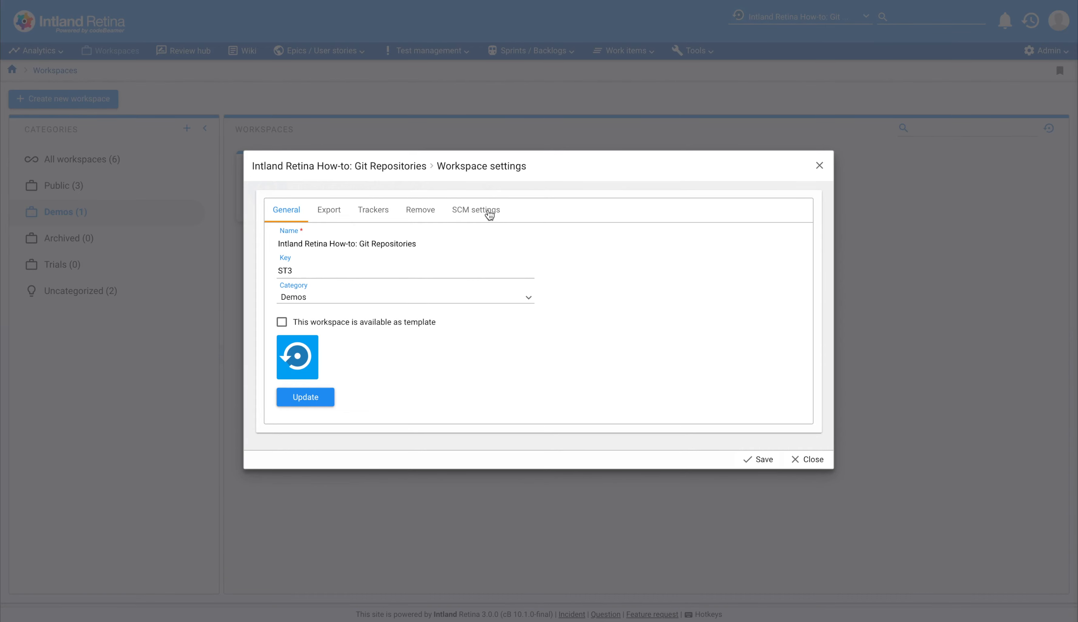
pyautogui.click(489, 211)
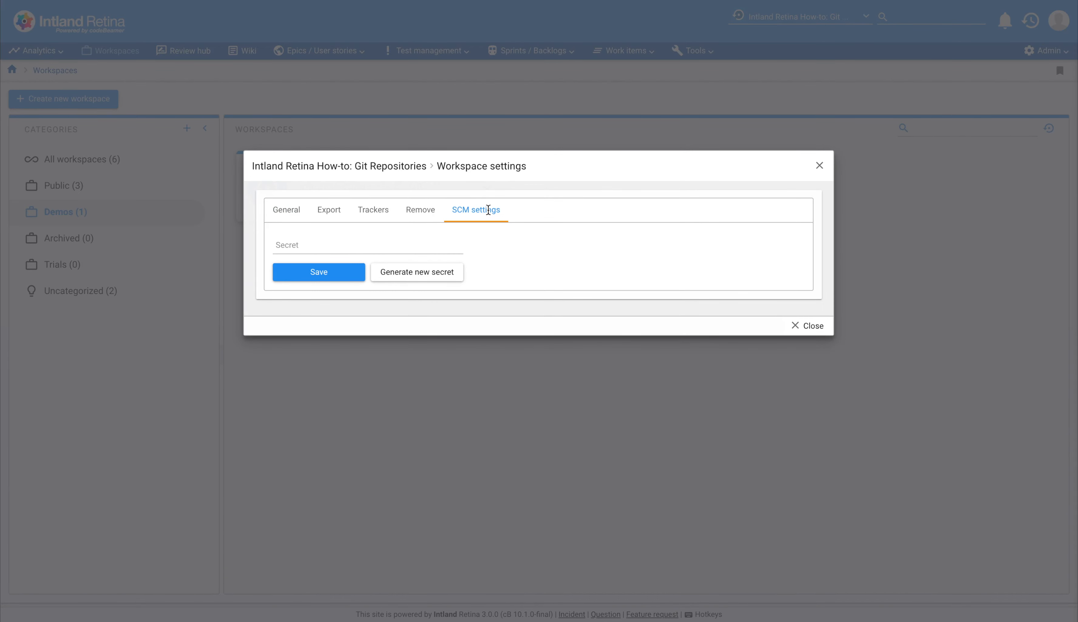
pyautogui.click(407, 272)
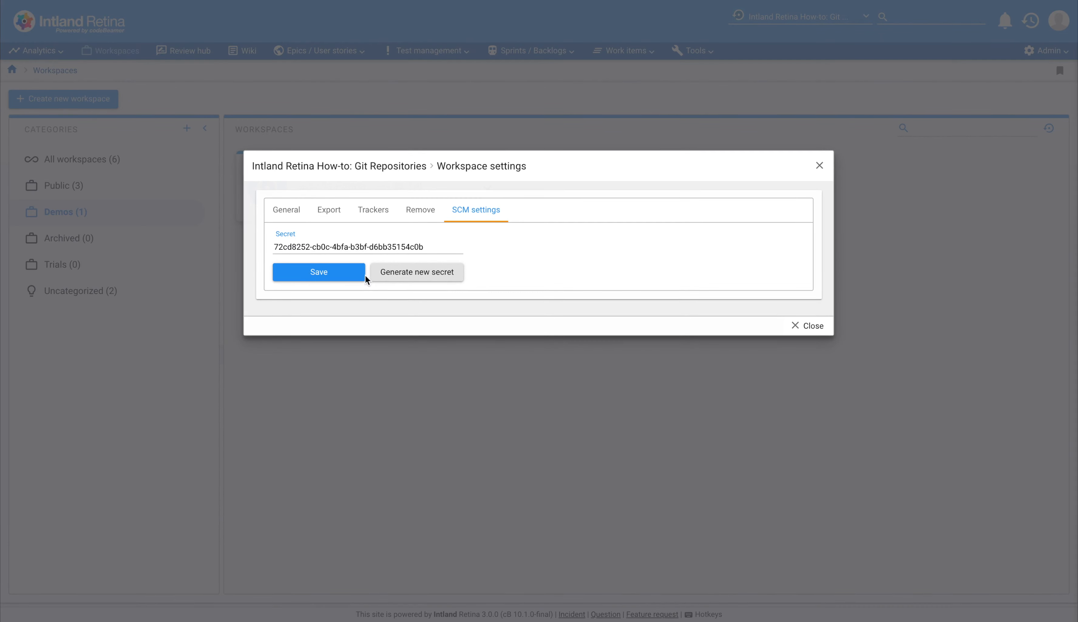
pyautogui.click(354, 274)
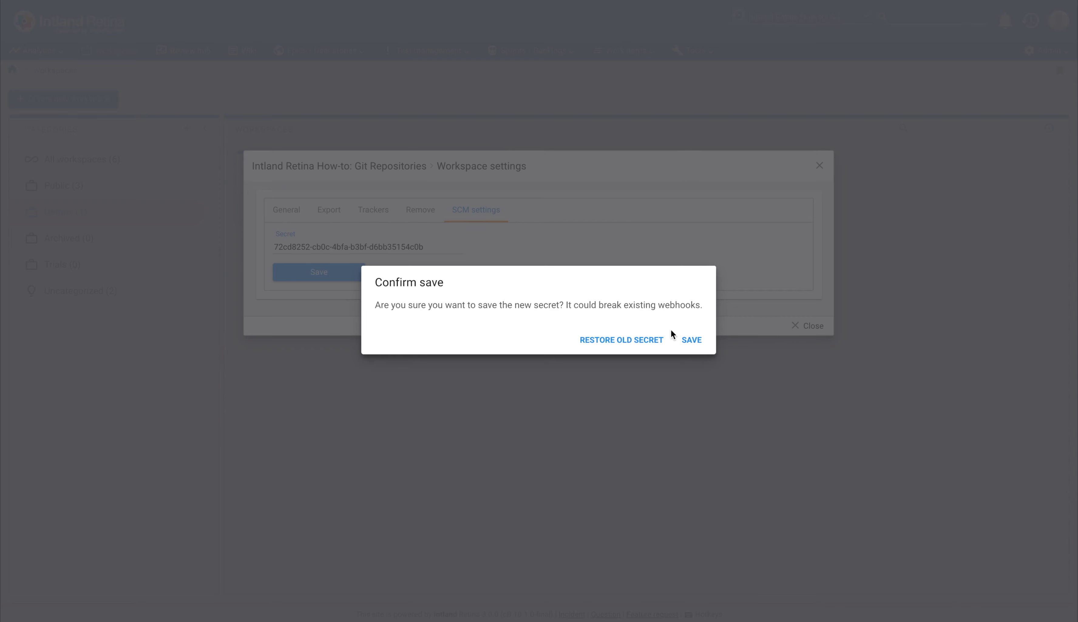
pyautogui.click(684, 338)
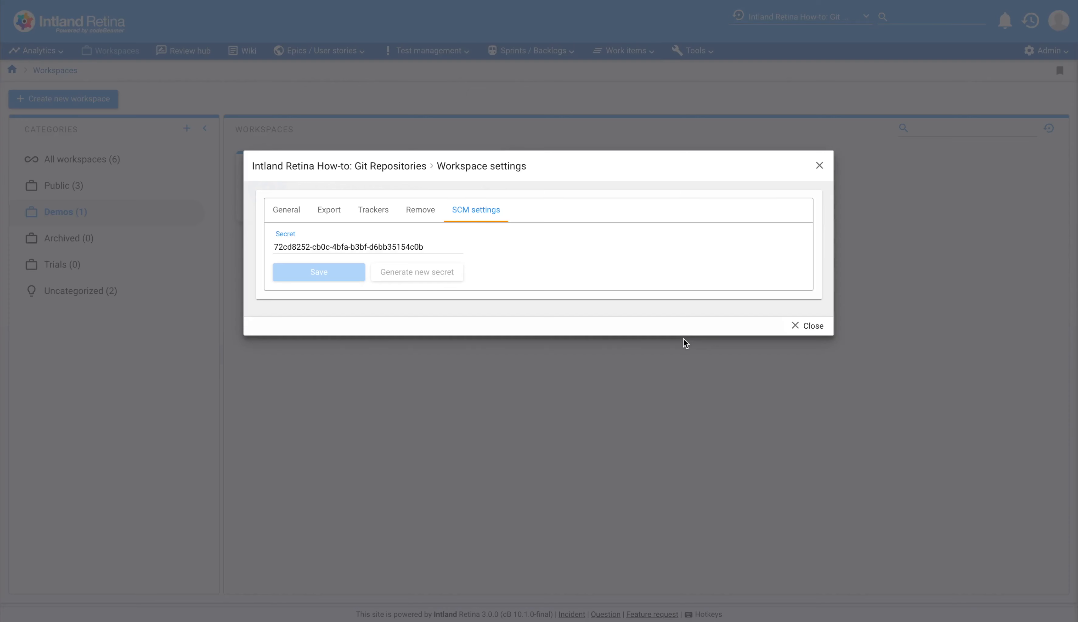
pyautogui.click(807, 328)
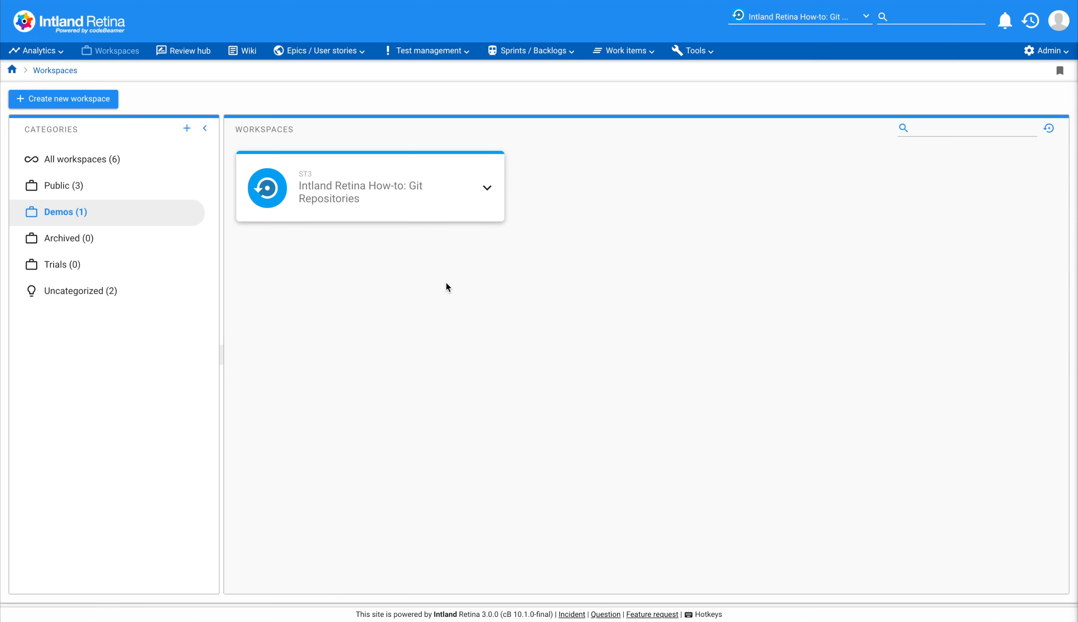
# Open the SCM Repositories page of the Git Repositories workspace.
pyautogui.click(691, 50)
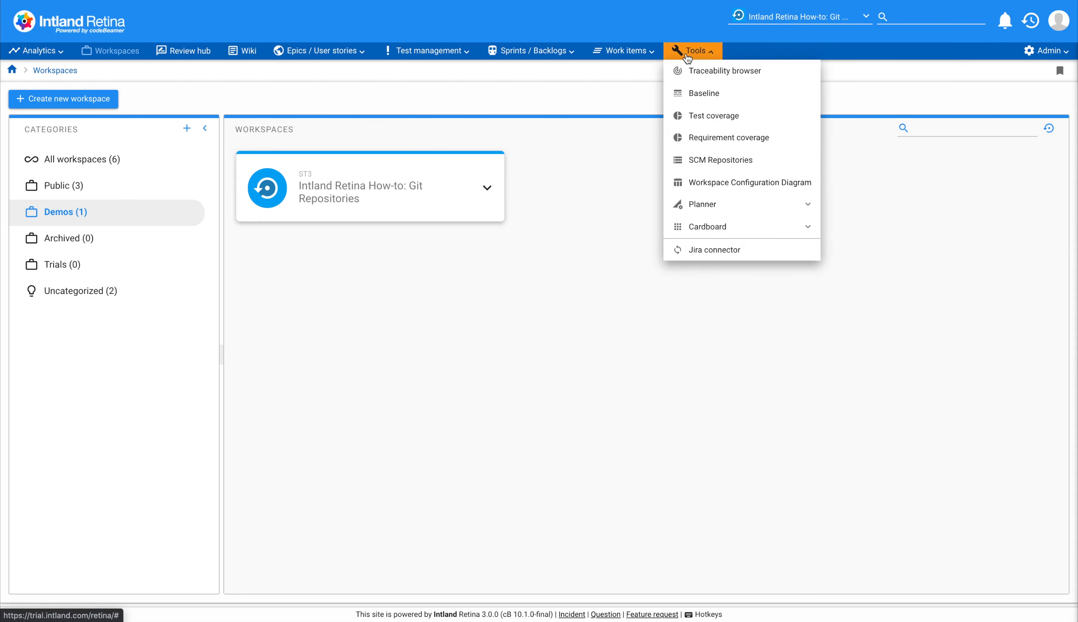
pyautogui.click(710, 169)
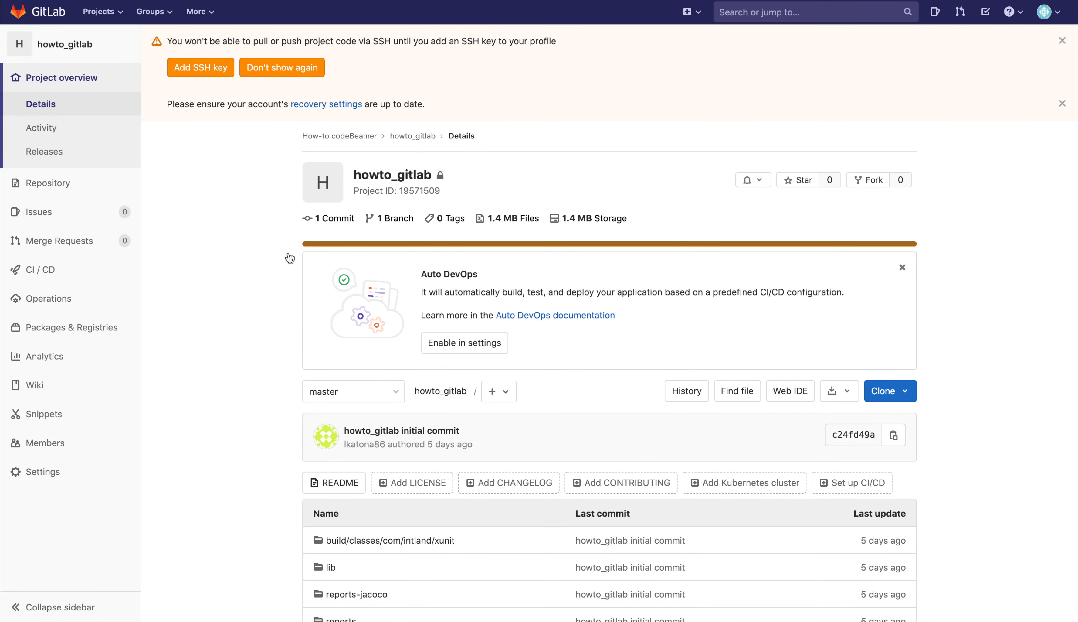
pyautogui.moveTo(63, 479)
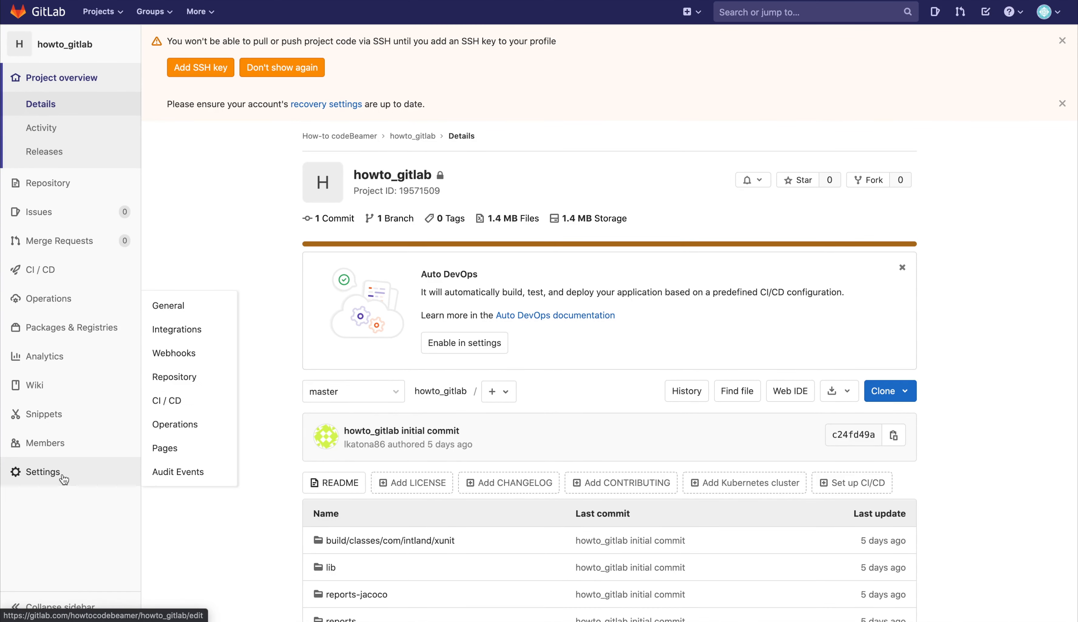
pyautogui.click(187, 358)
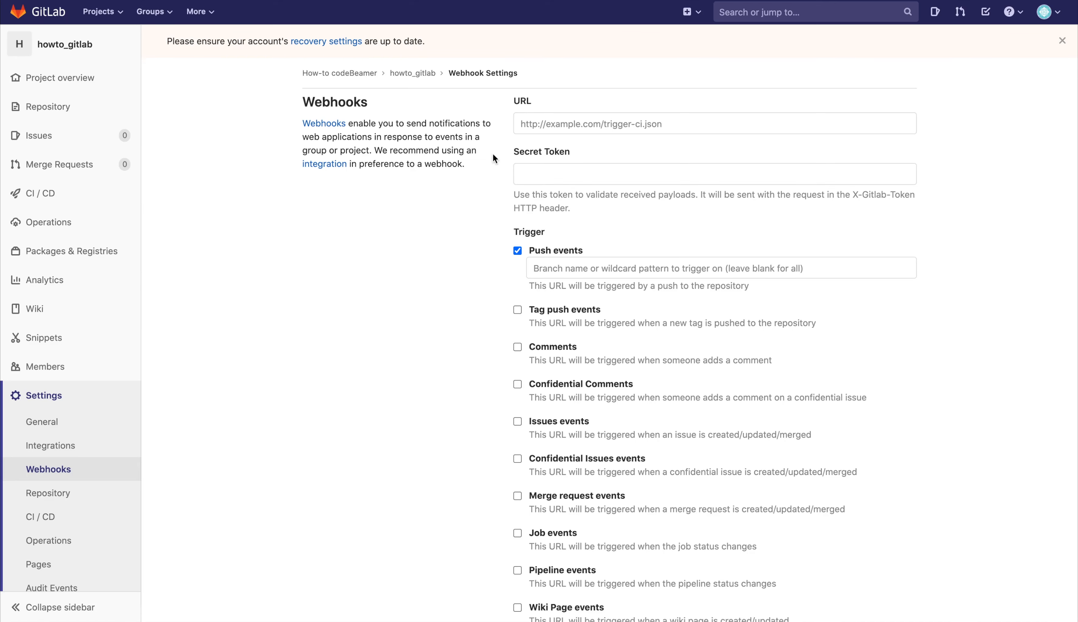
pyautogui.click(534, 126)
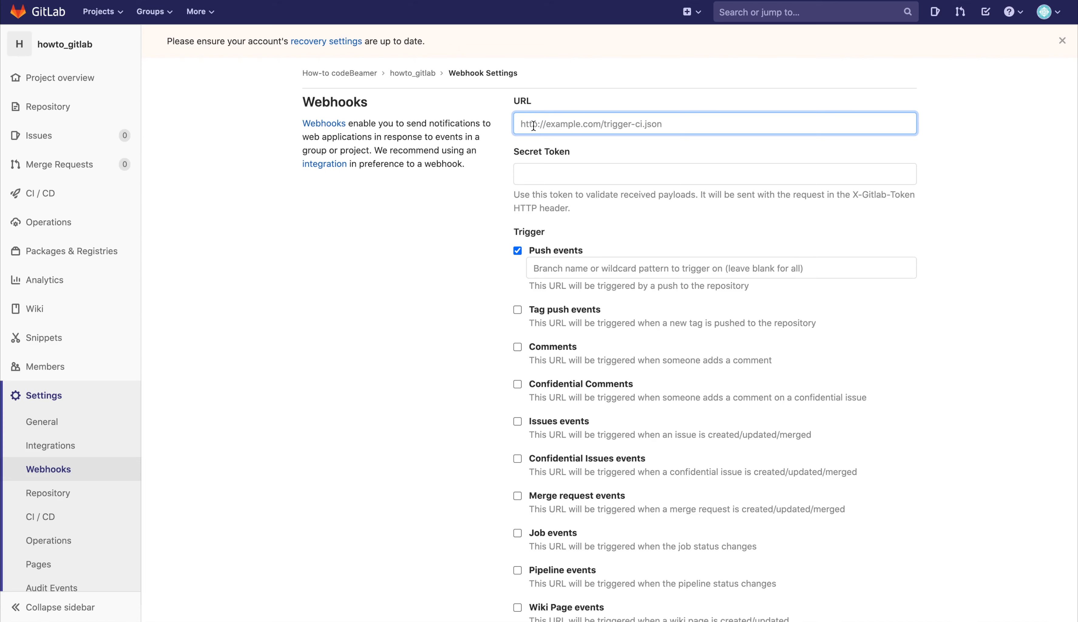
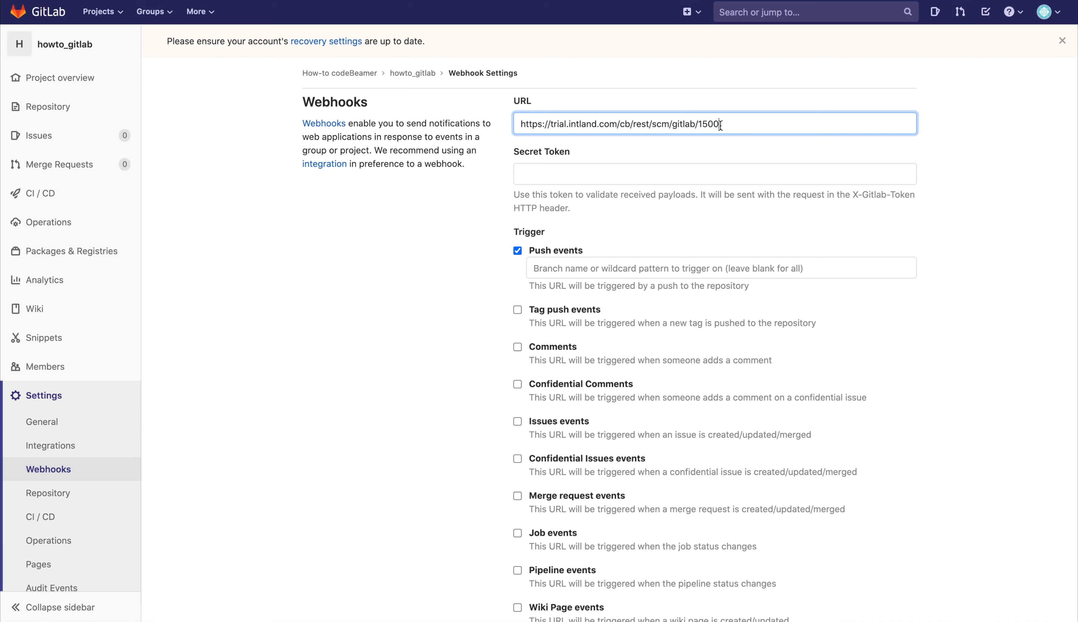
pyautogui.click(660, 180)
pyautogui.press('super+v')
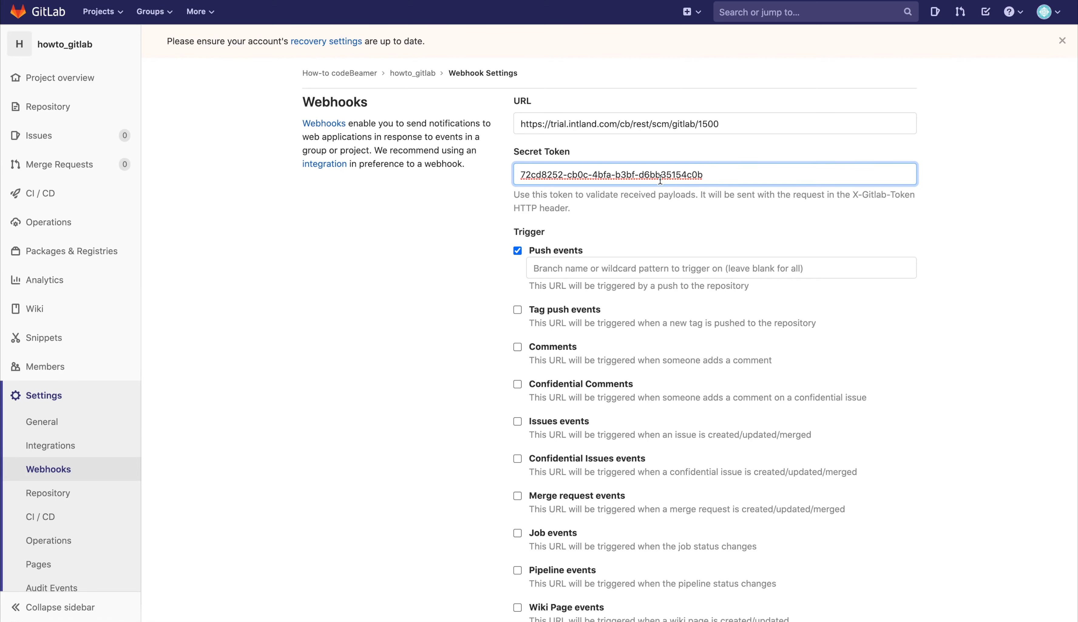
pyautogui.scroll(-6, 663, 206)
pyautogui.click(563, 444)
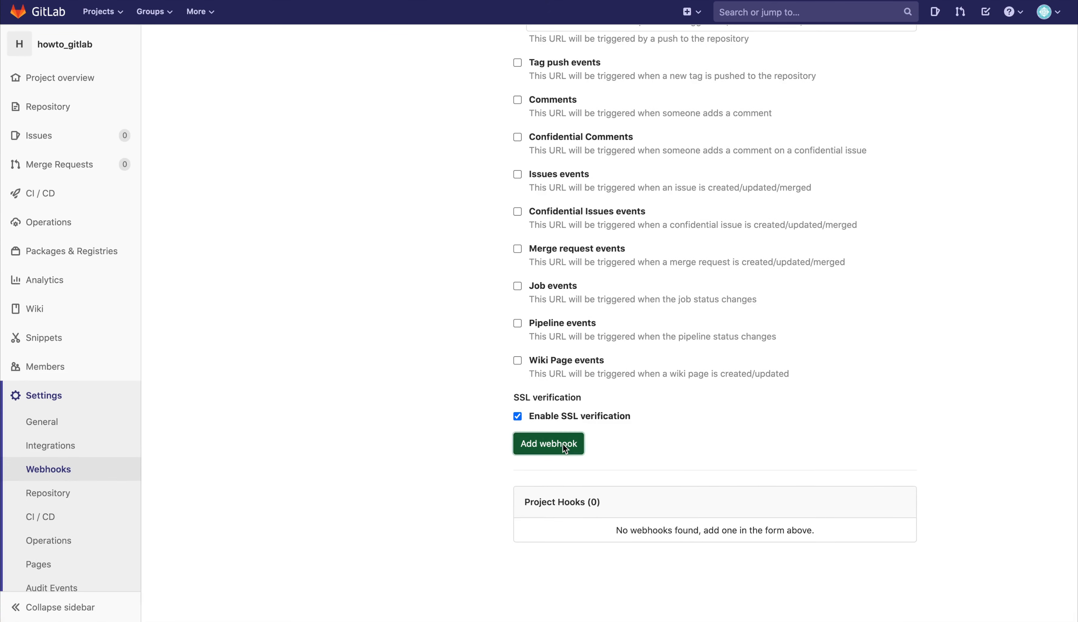
# Test the new project webhook with push events.
pyautogui.scroll(-5, 629, 397)
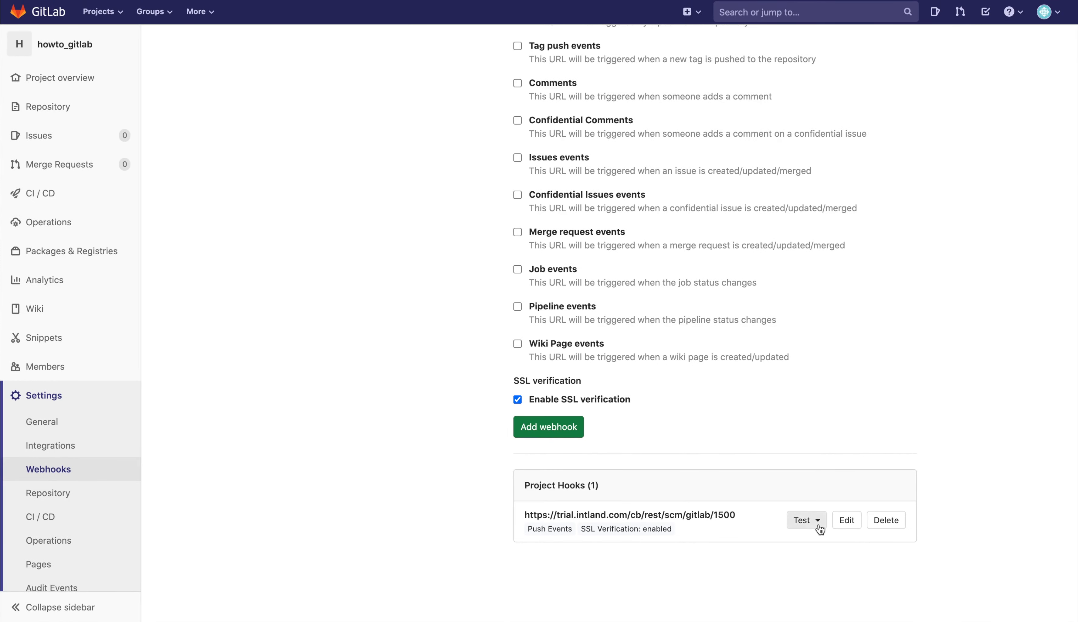
pyautogui.click(819, 527)
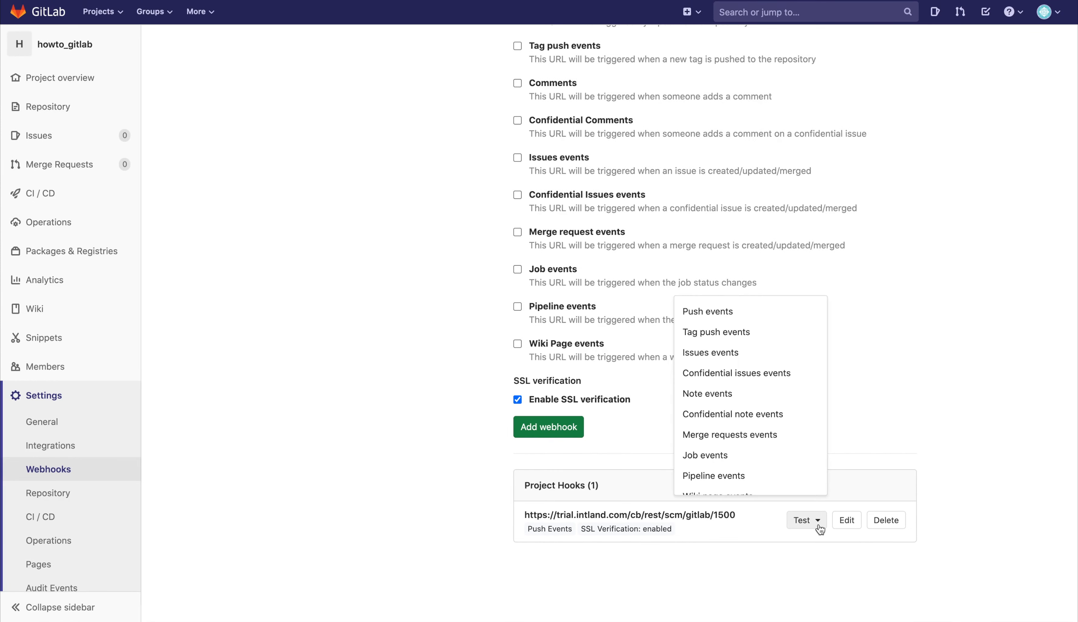
pyautogui.click(764, 321)
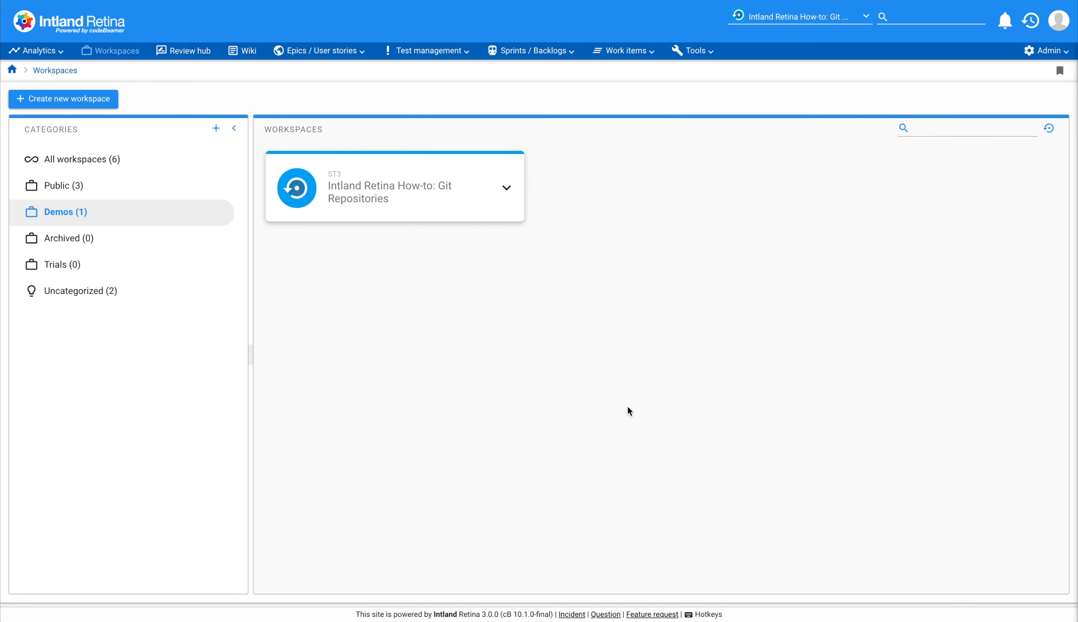
# Switch back to Intland Retina and view the workspace's connected SCM repositories.
pyautogui.click(698, 52)
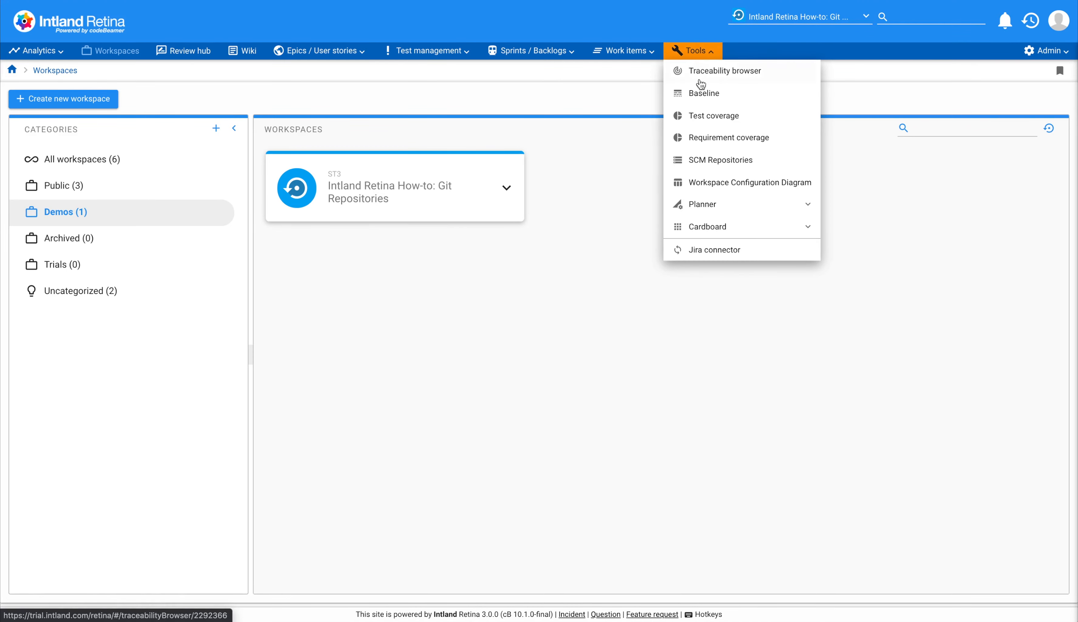
pyautogui.click(713, 160)
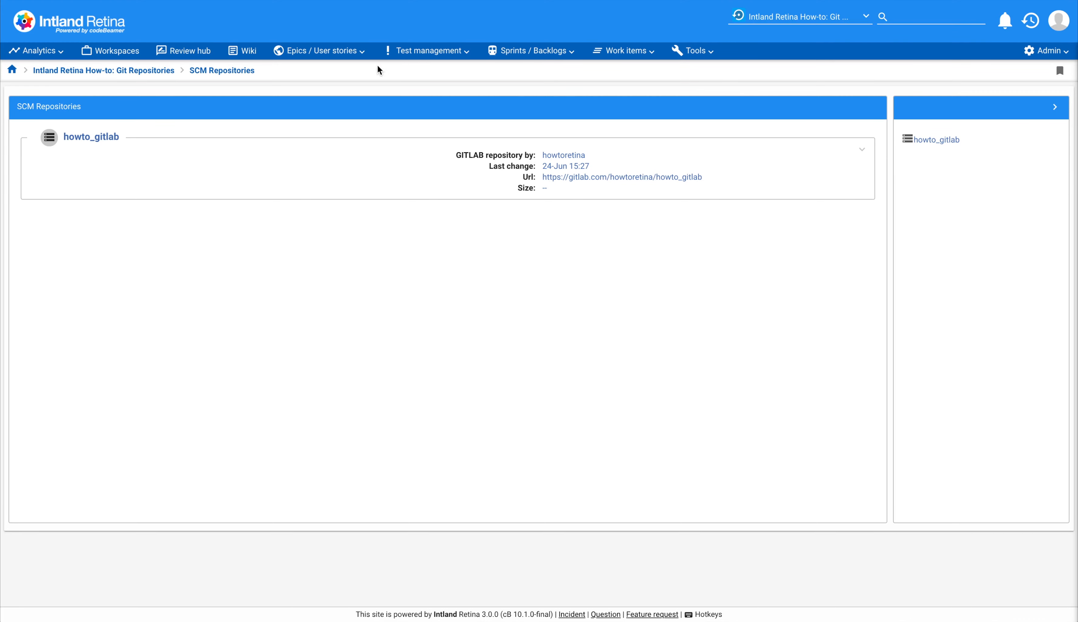
# Open the "Receive traffic information" task, copy its suggested commit message, and paste it into the task's comment field.
pyautogui.click(349, 50)
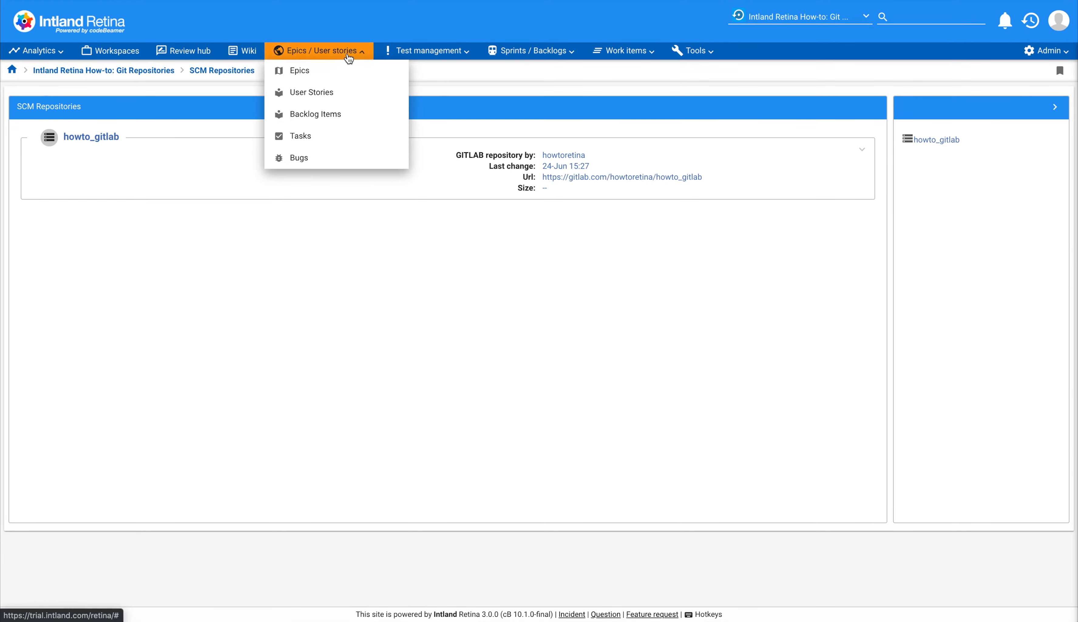
pyautogui.click(332, 142)
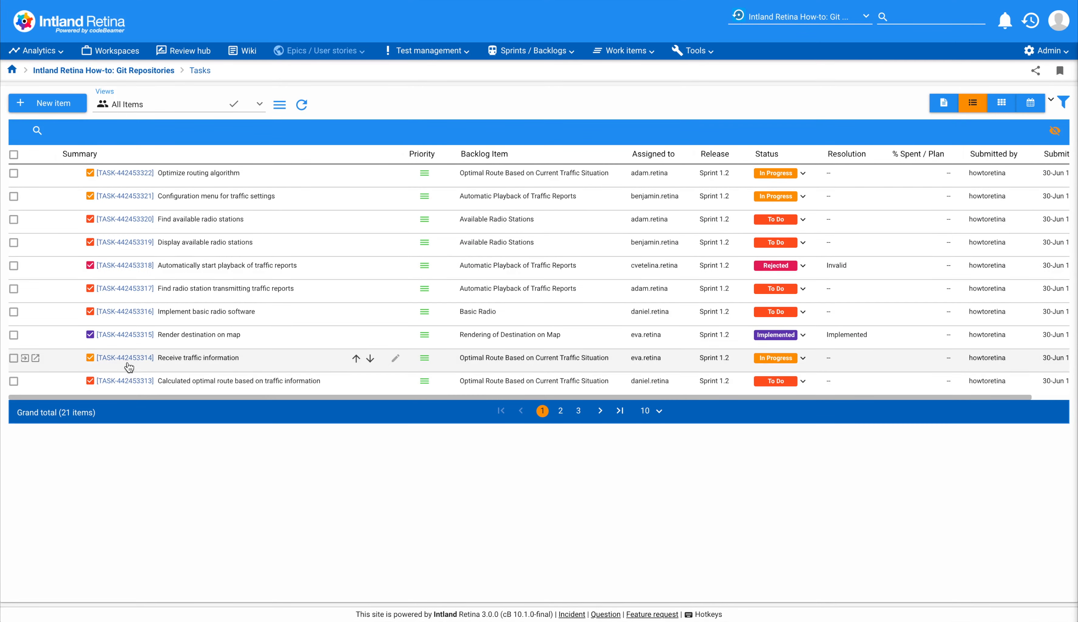
pyautogui.click(127, 362)
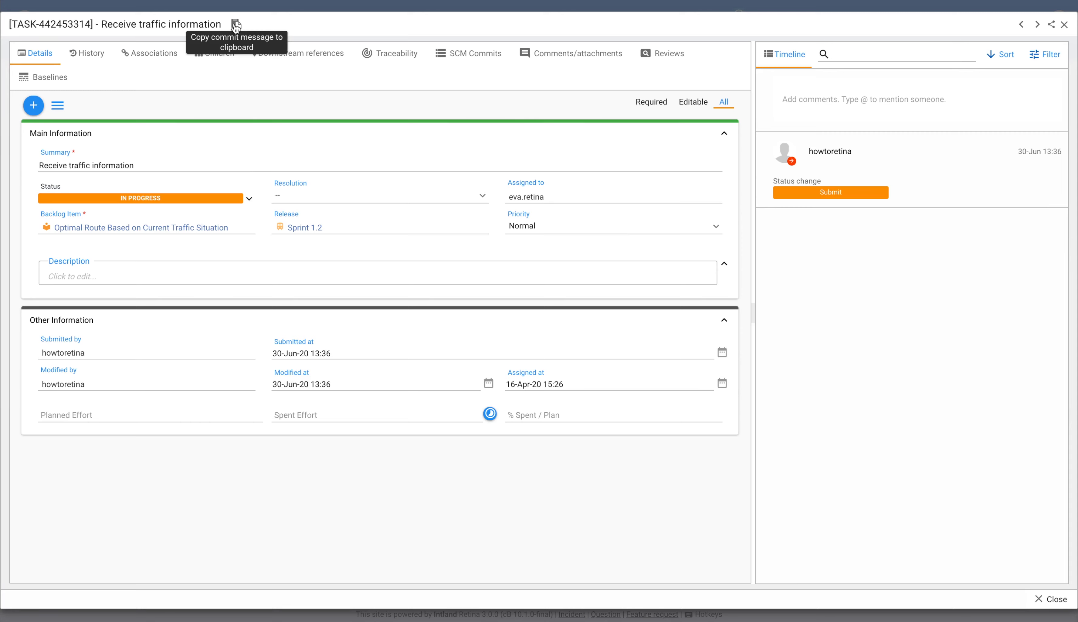
pyautogui.click(236, 25)
pyautogui.click(790, 100)
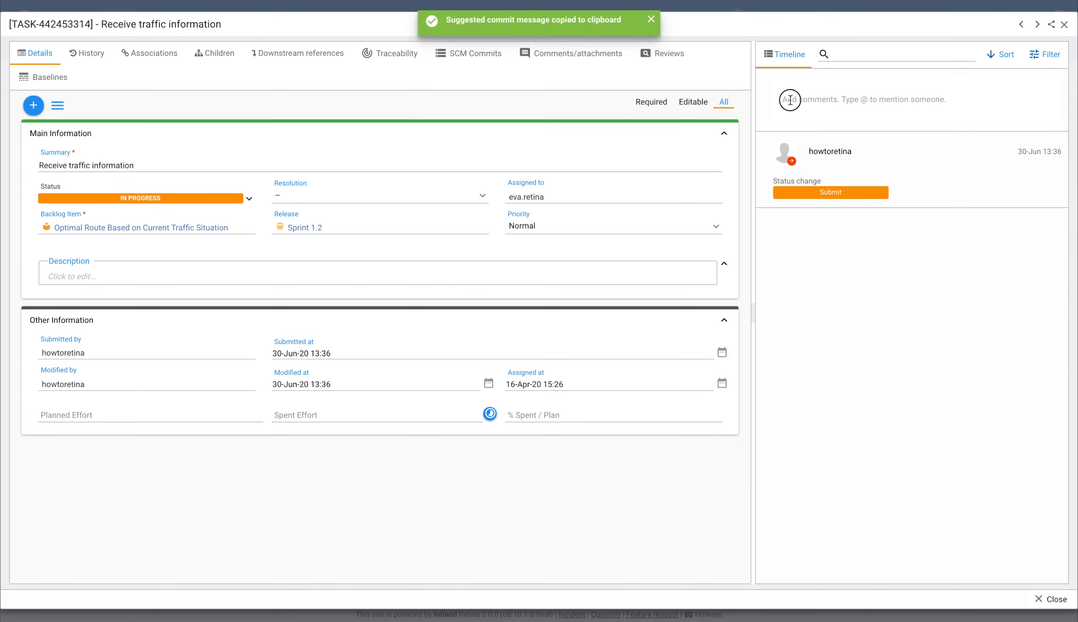
pyautogui.hotkey('ctrl', 'v')
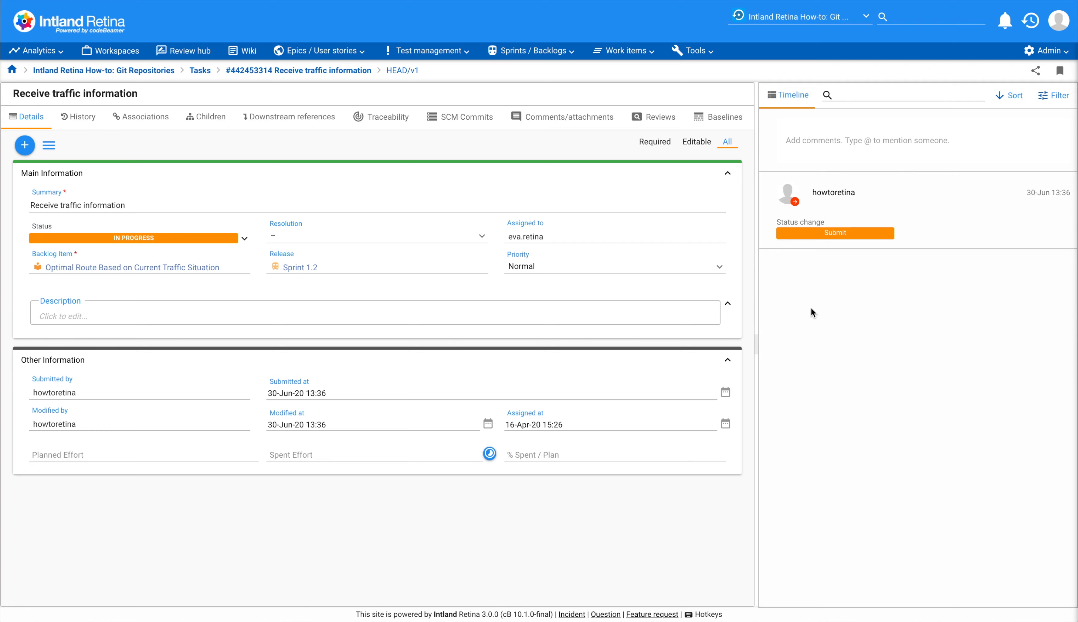
# Reload the "Receive traffic information" task and view its SCM commits.
pyautogui.press('super+r')
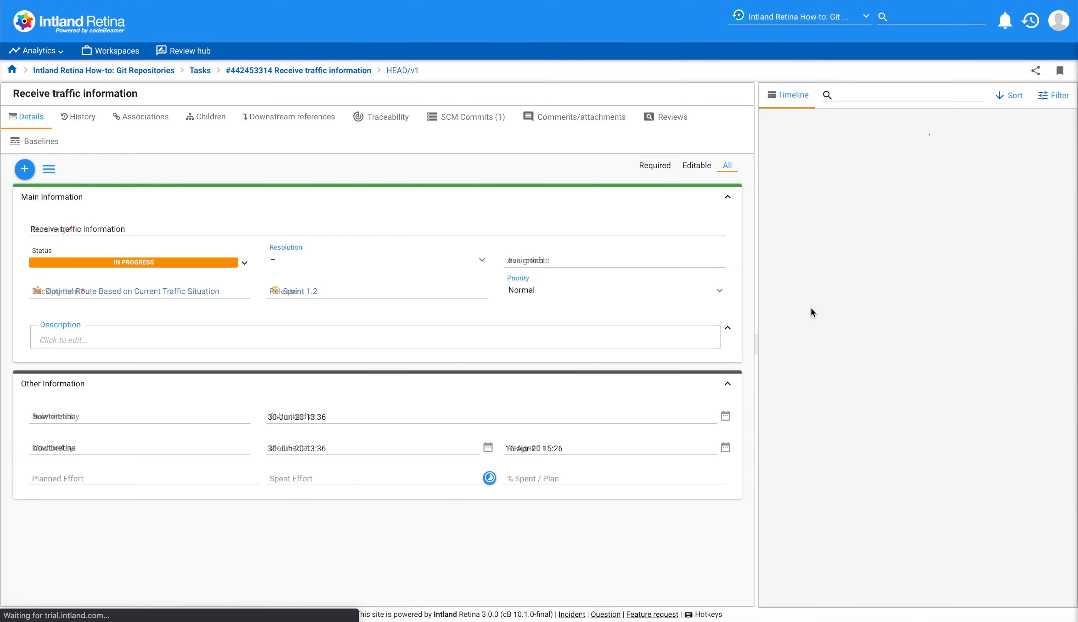
pyautogui.click(474, 119)
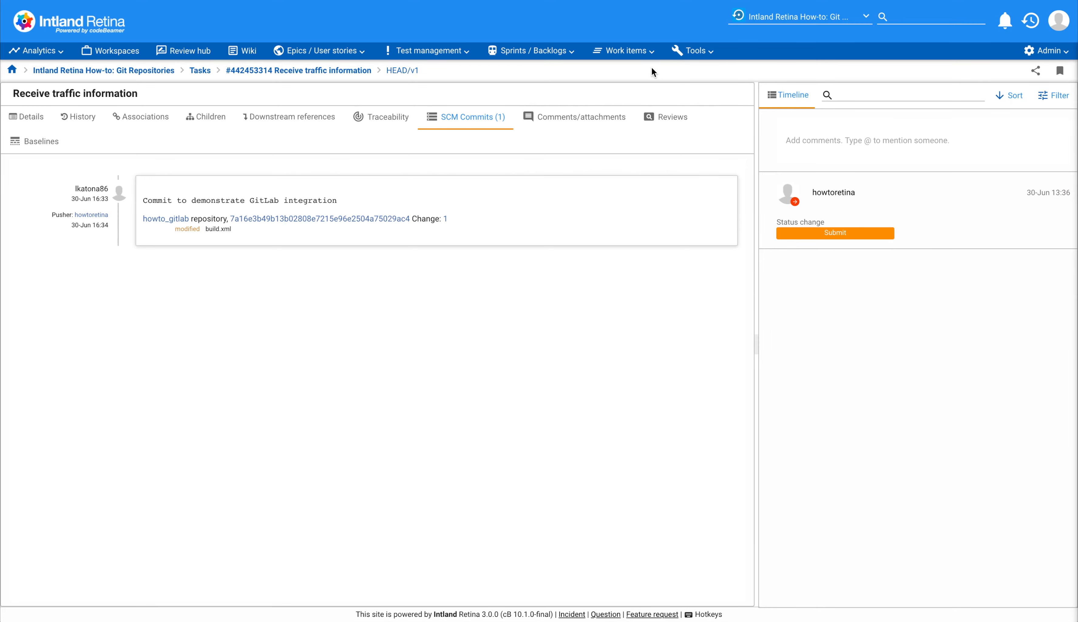
# Open the Traceability browser and add User Stories to the initial level's trackers alongside Tasks.
pyautogui.click(692, 51)
pyautogui.click(703, 73)
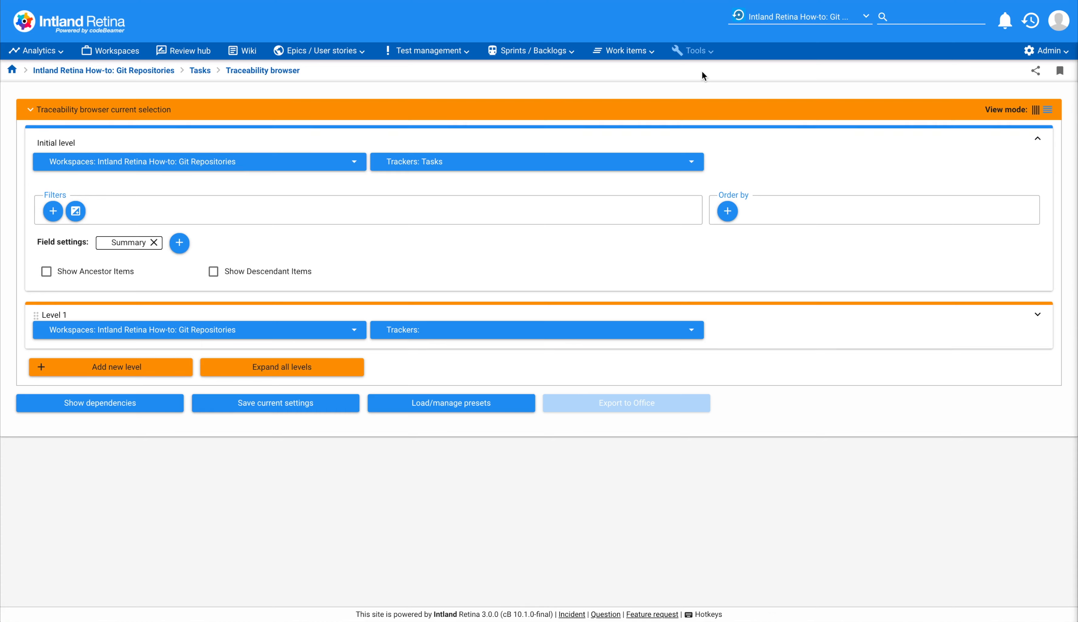
pyautogui.click(611, 165)
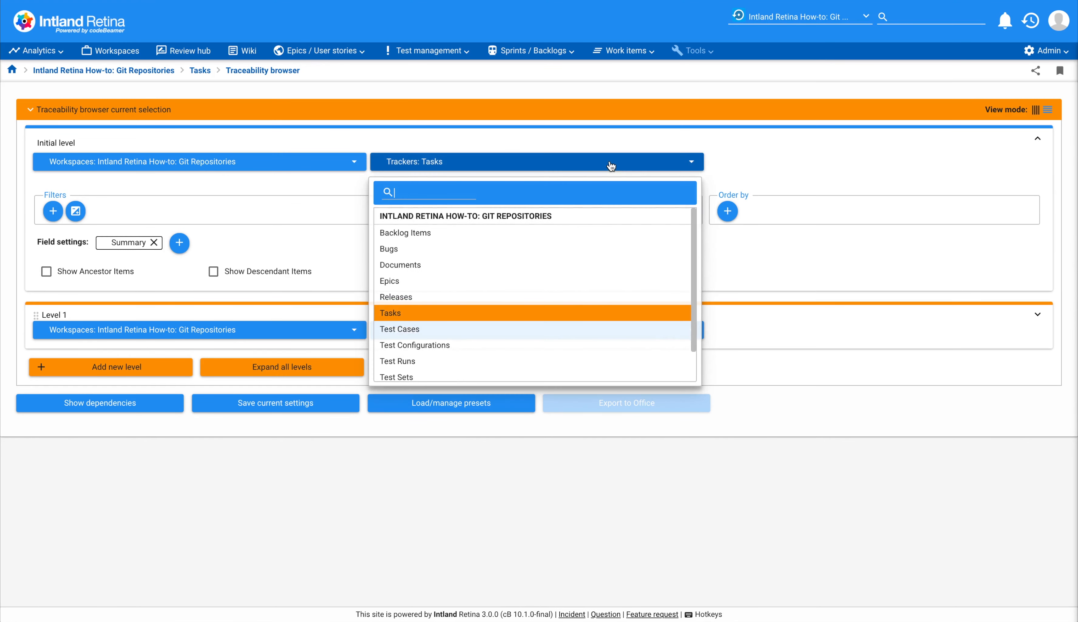
pyautogui.scroll(-2, 517, 265)
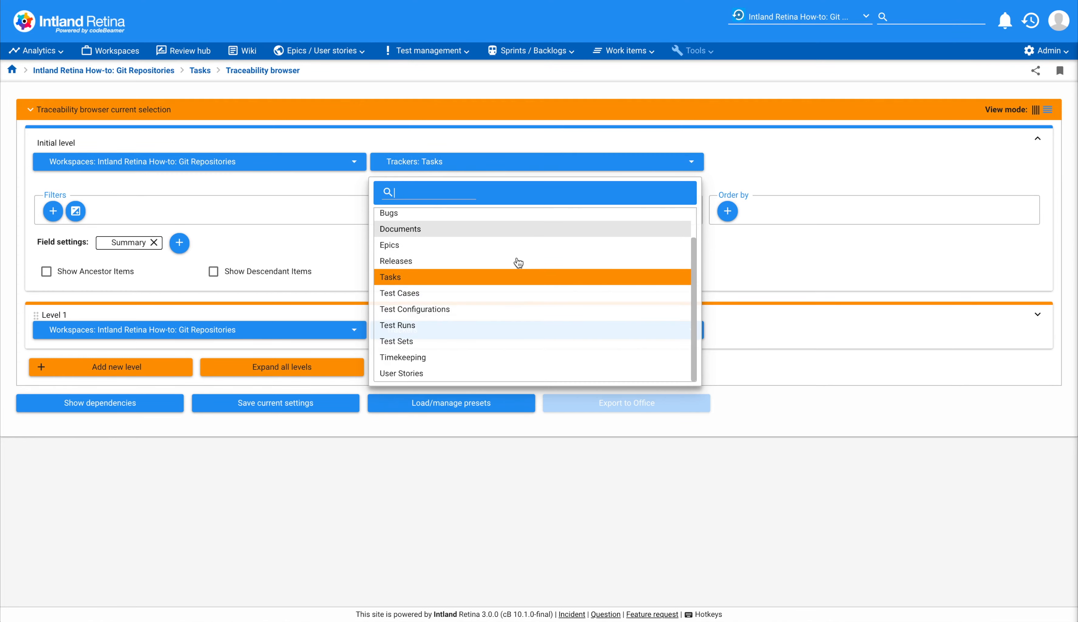
pyautogui.click(430, 376)
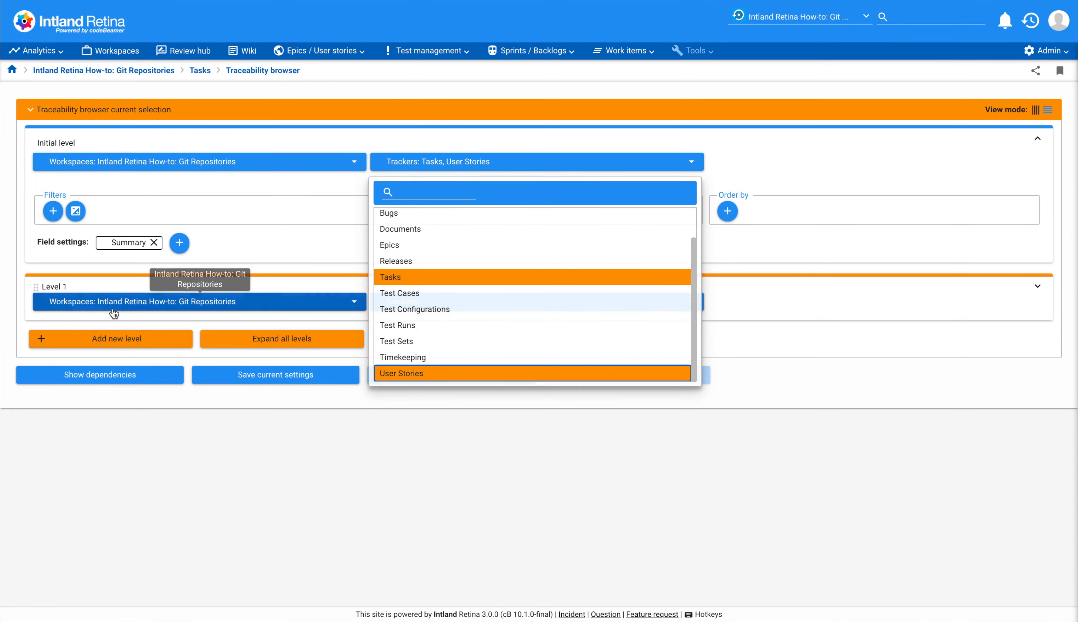
pyautogui.click(260, 317)
# Set Level 1 of the Traceability browser to use the Tasks tracker.
pyautogui.click(410, 302)
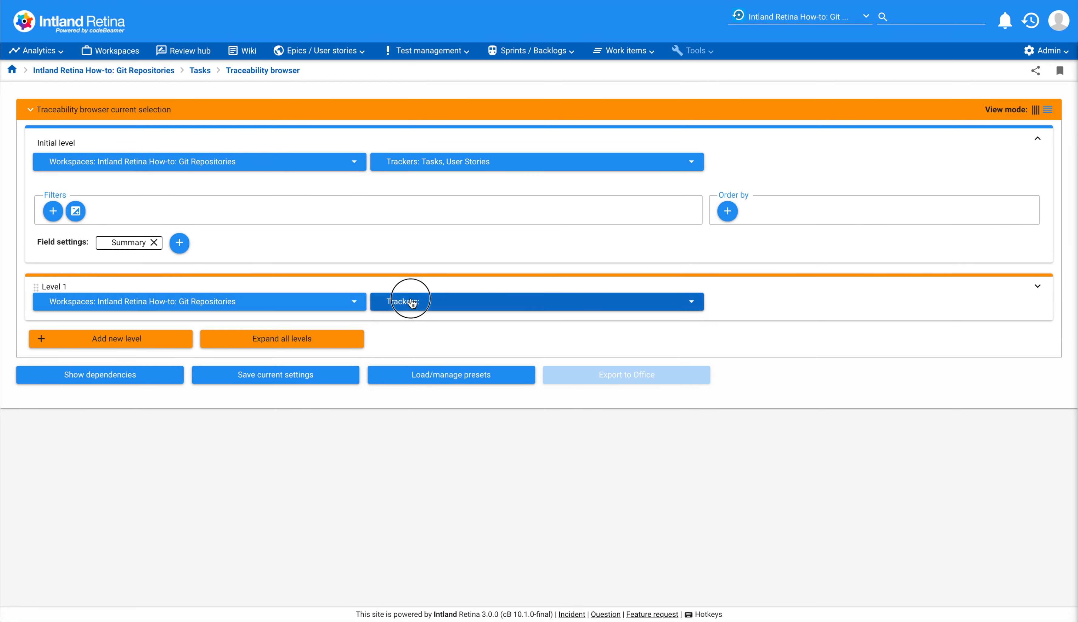
pyautogui.scroll(-2, 436, 356)
pyautogui.click(421, 428)
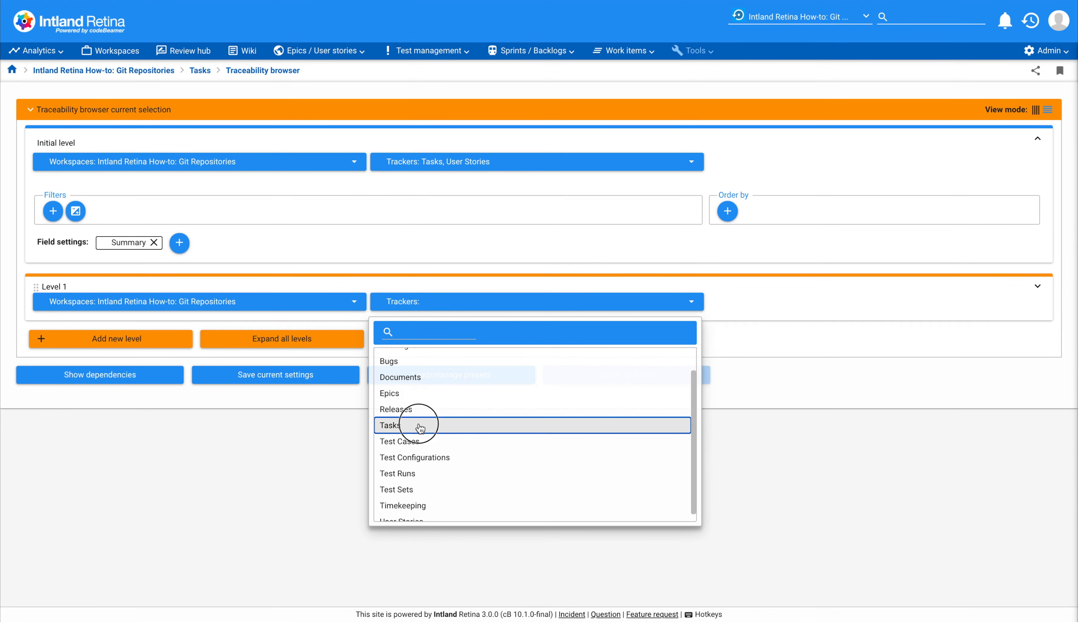
pyautogui.click(291, 465)
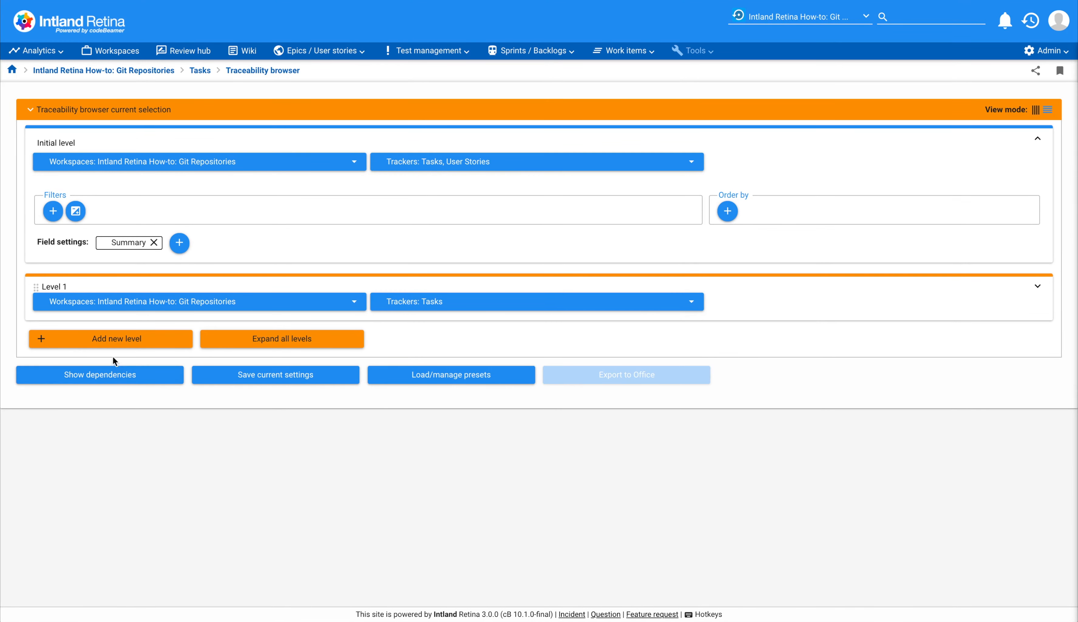
# Add a second level and filter it by tracker type Change Set (SCM Commits).
pyautogui.click(112, 340)
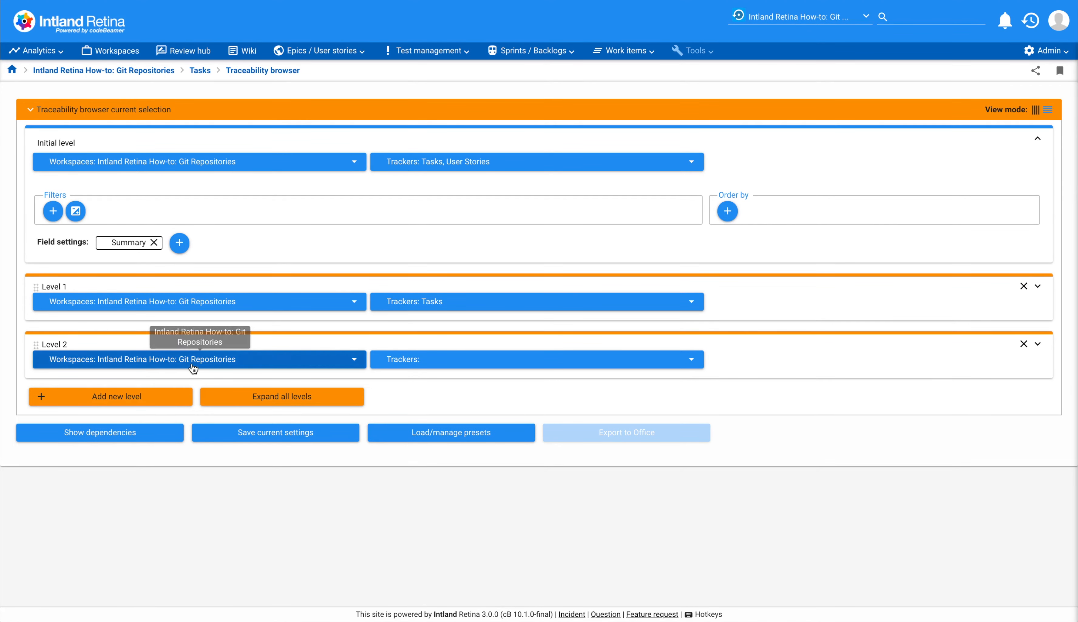
pyautogui.click(1038, 344)
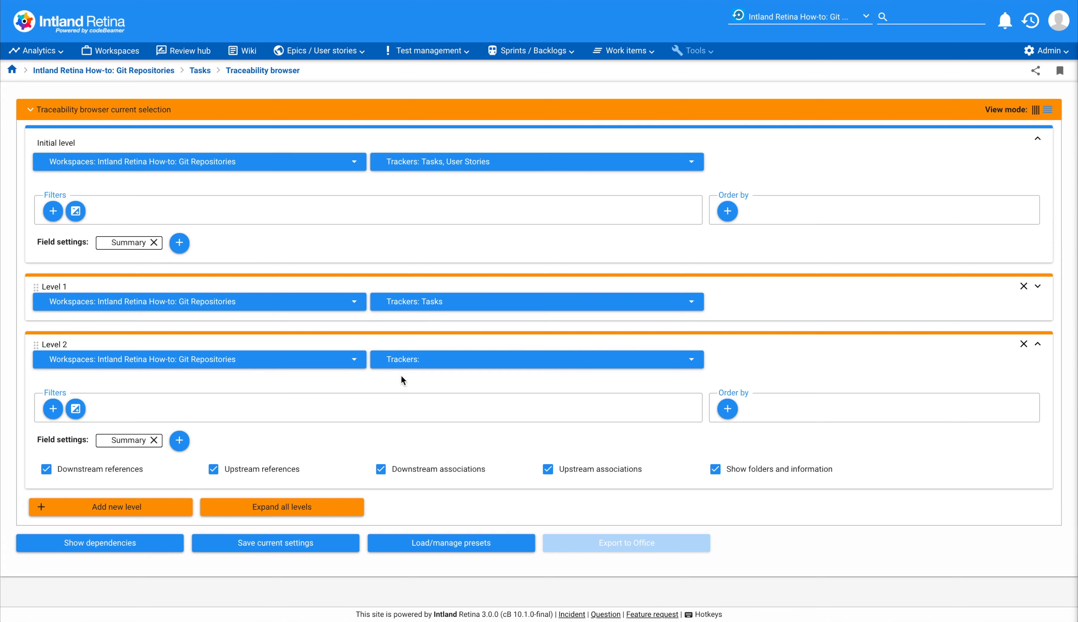
pyautogui.click(53, 408)
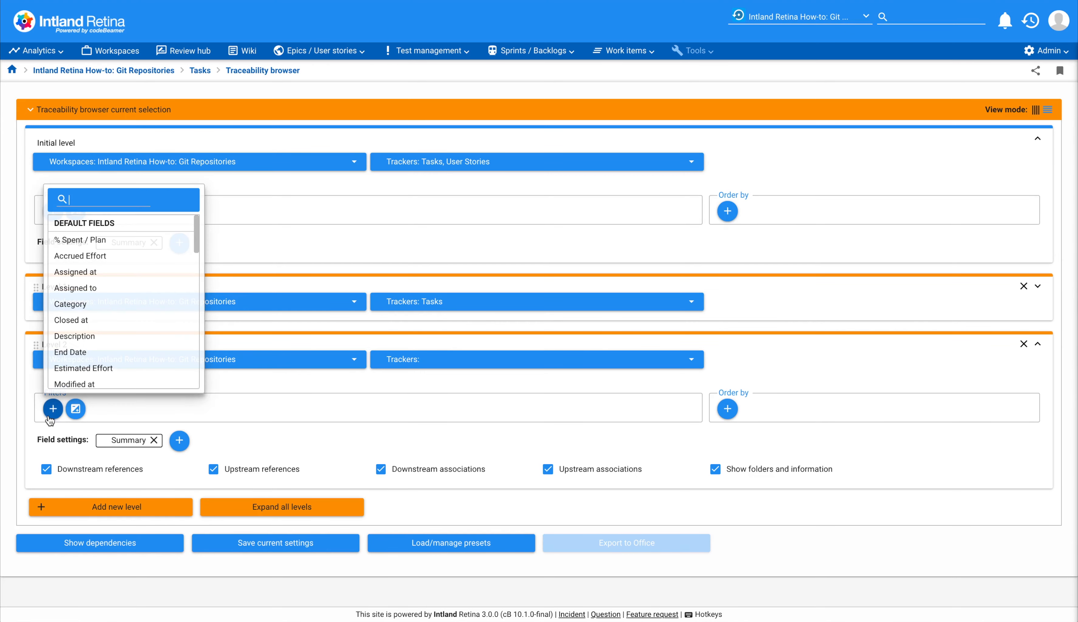
pyautogui.scroll(-15, 90, 361)
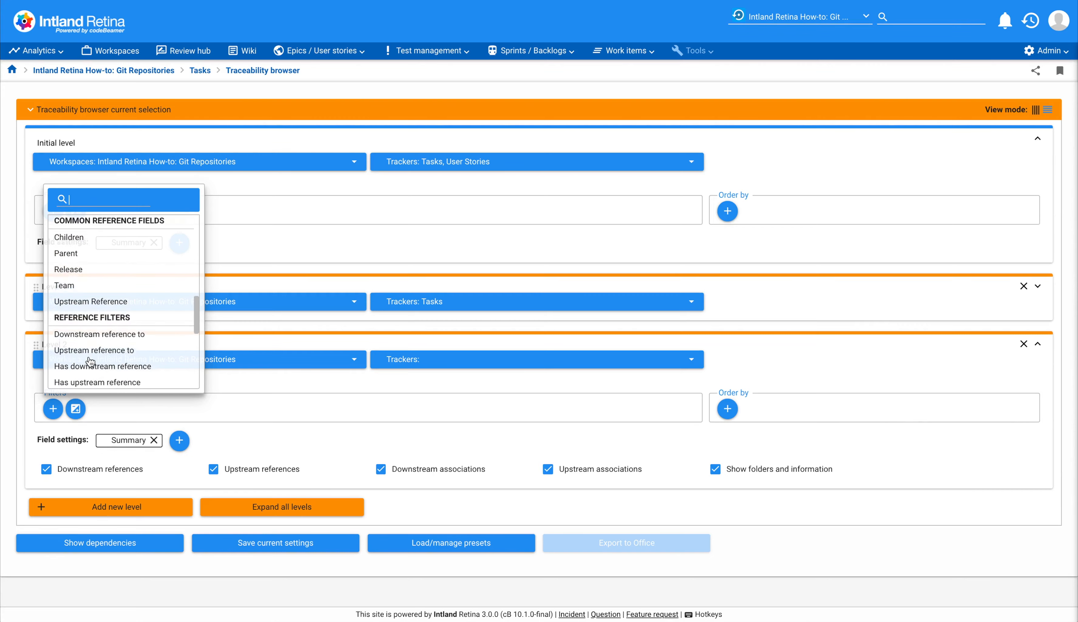
pyautogui.scroll(-8, 90, 361)
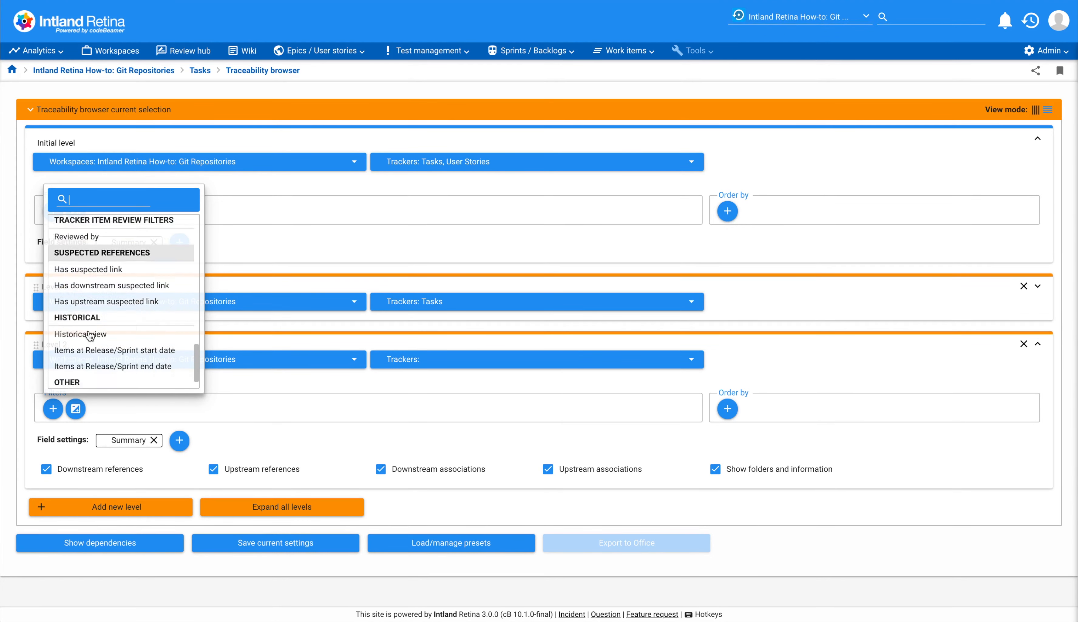
pyautogui.click(90, 380)
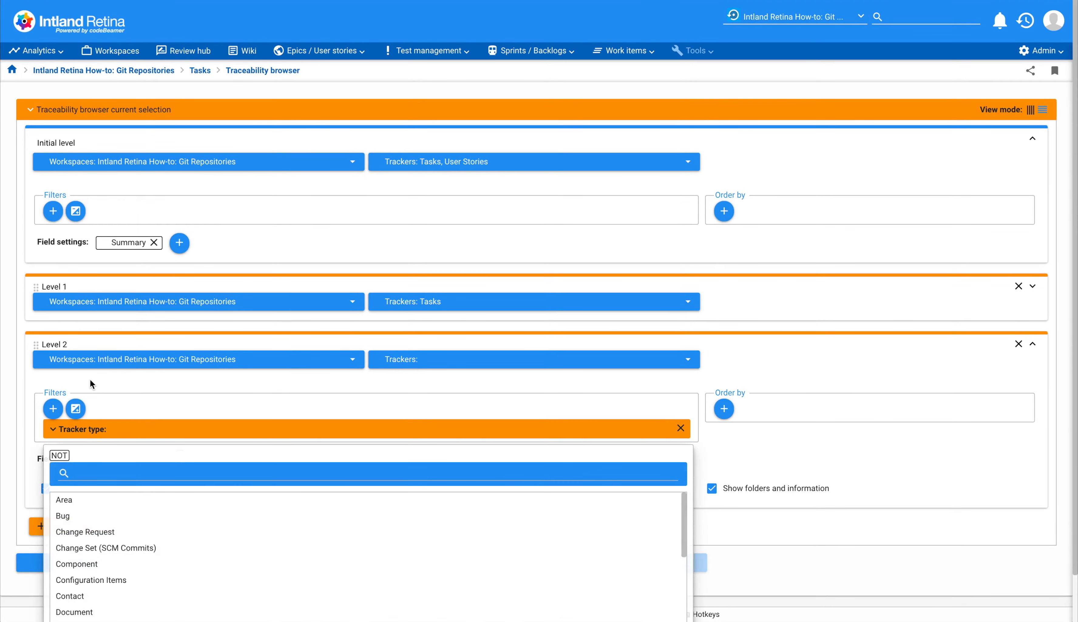
pyautogui.click(107, 550)
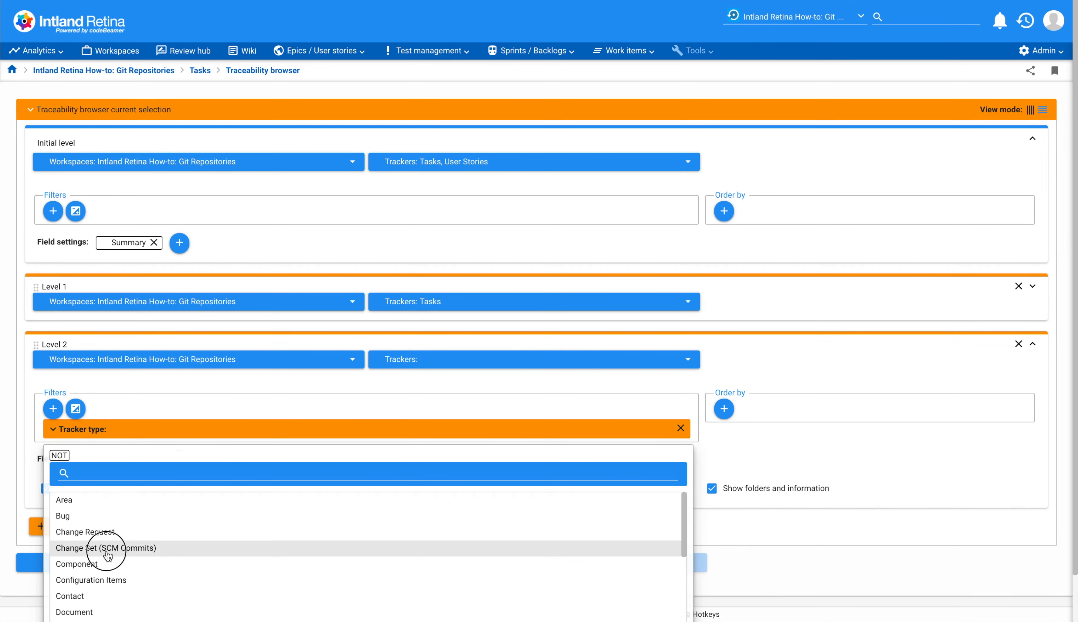
pyautogui.click(630, 380)
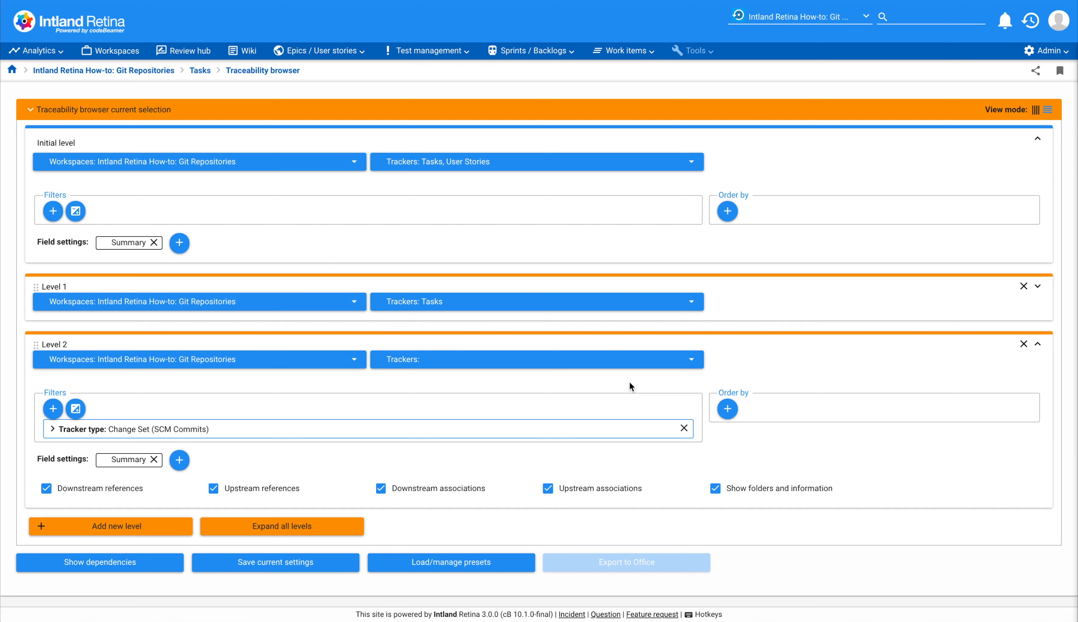
# Show the dependencies for the configured levels and examine the first two pages of traceability results.
pyautogui.click(136, 570)
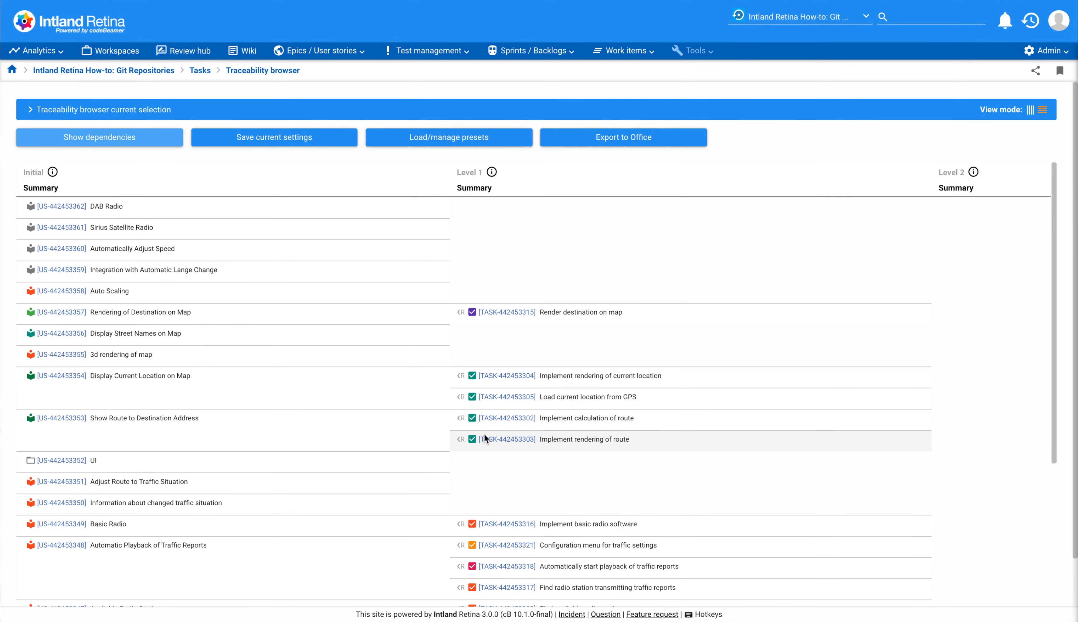
pyautogui.scroll(-5, 485, 433)
pyautogui.scroll(-2, 510, 489)
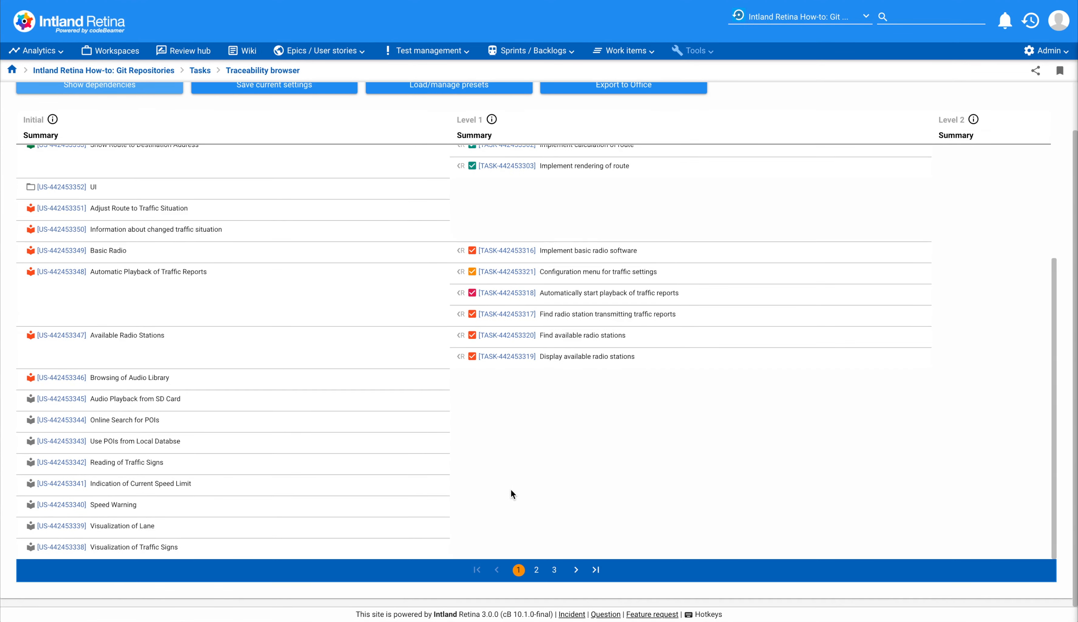
pyautogui.click(536, 570)
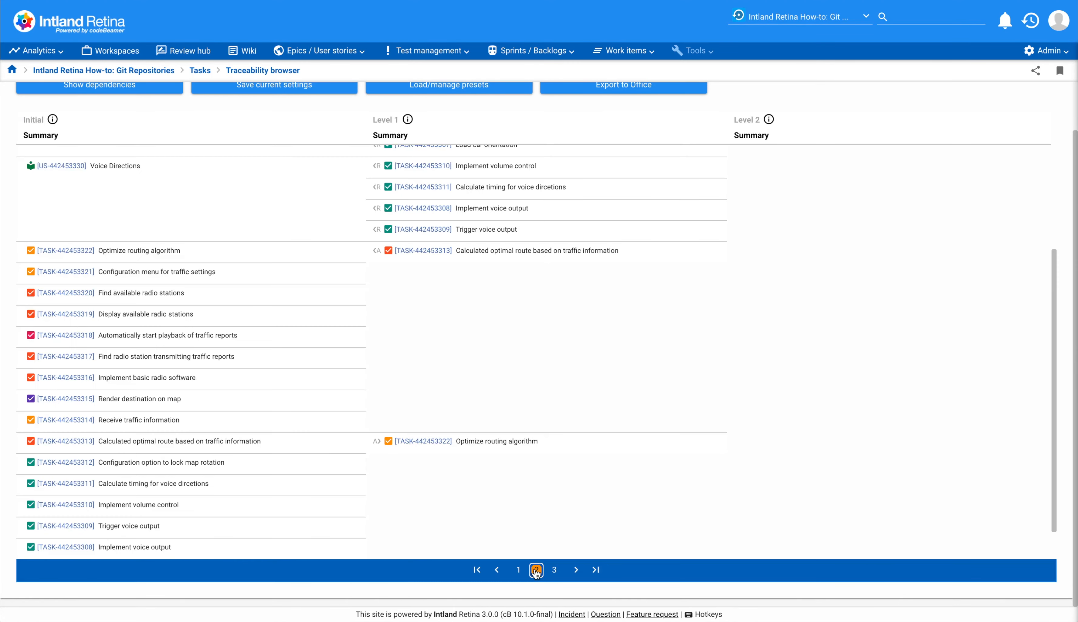
pyautogui.scroll(5, 565, 451)
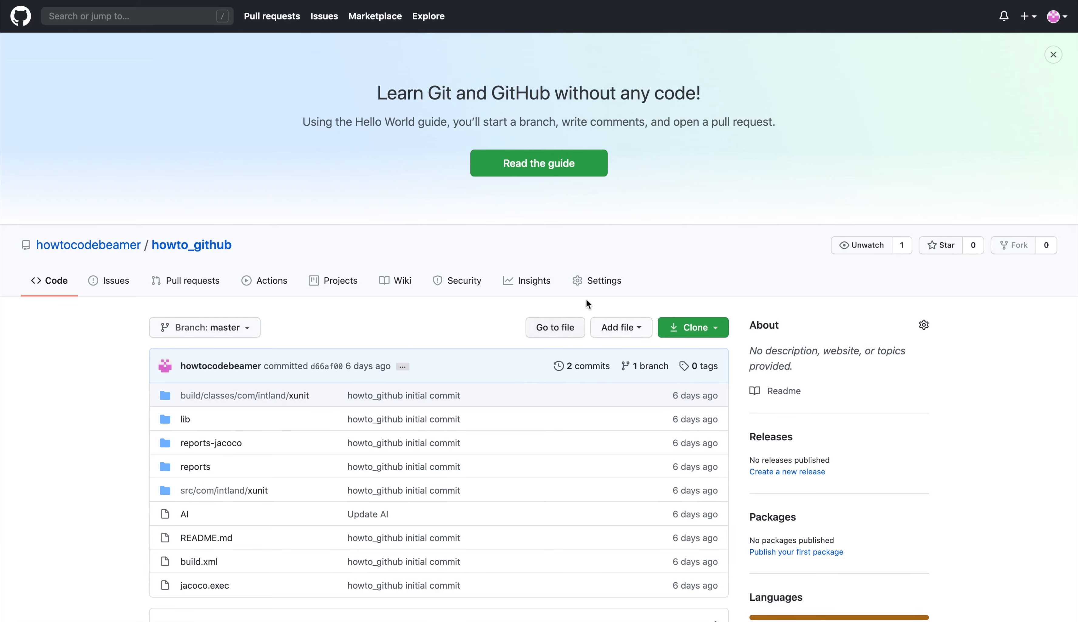
# Switch to GitHub and open the form for a new webhook in the howto_github repository's settings.
pyautogui.click(597, 286)
pyautogui.click(597, 286)
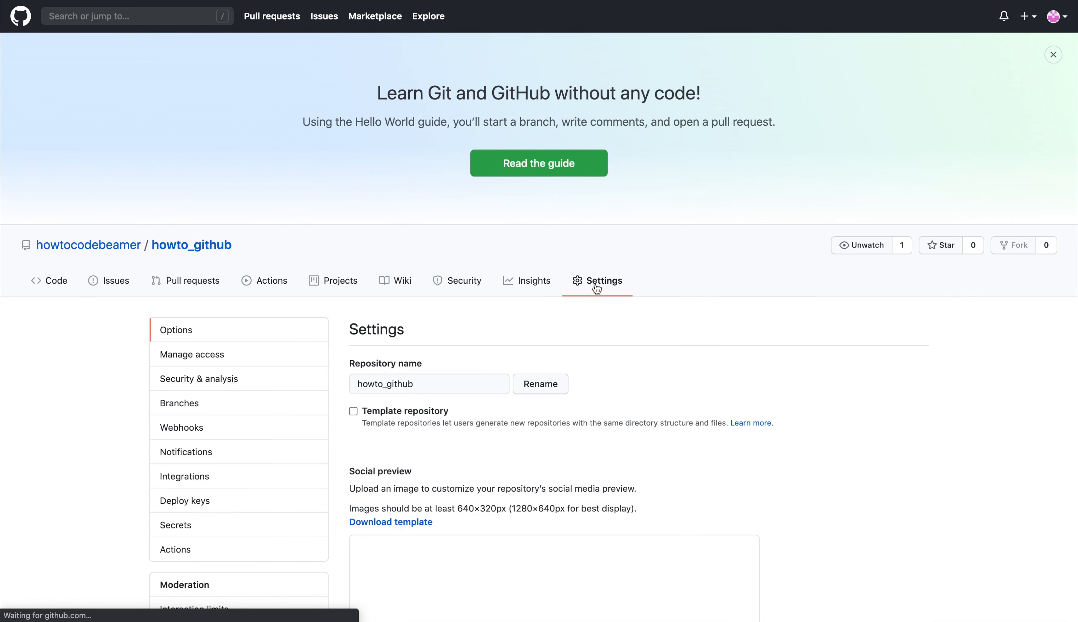
pyautogui.click(242, 430)
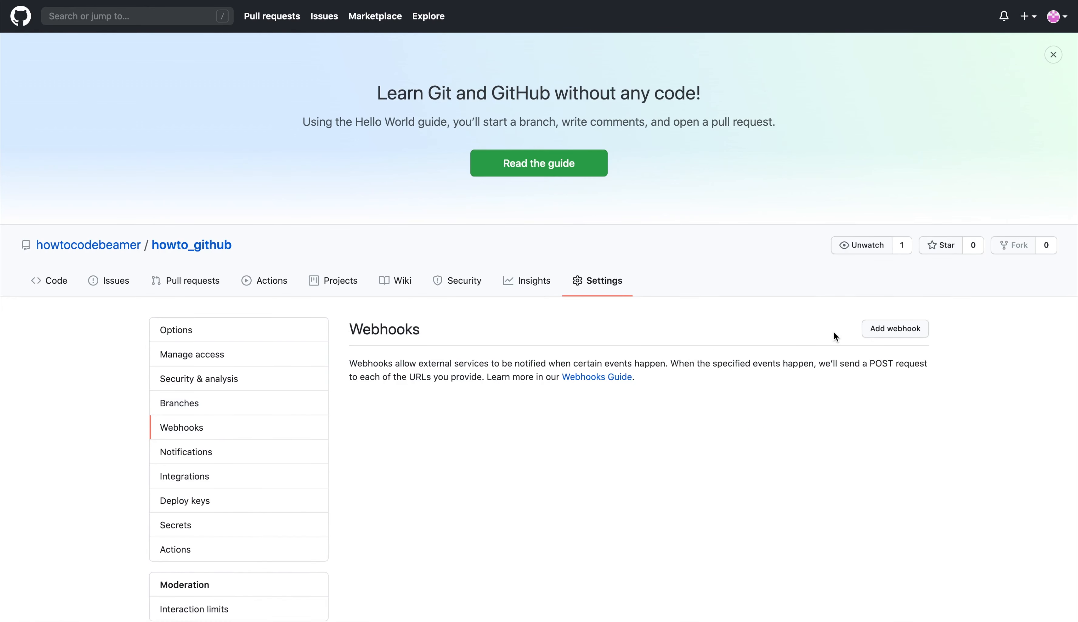
pyautogui.click(883, 333)
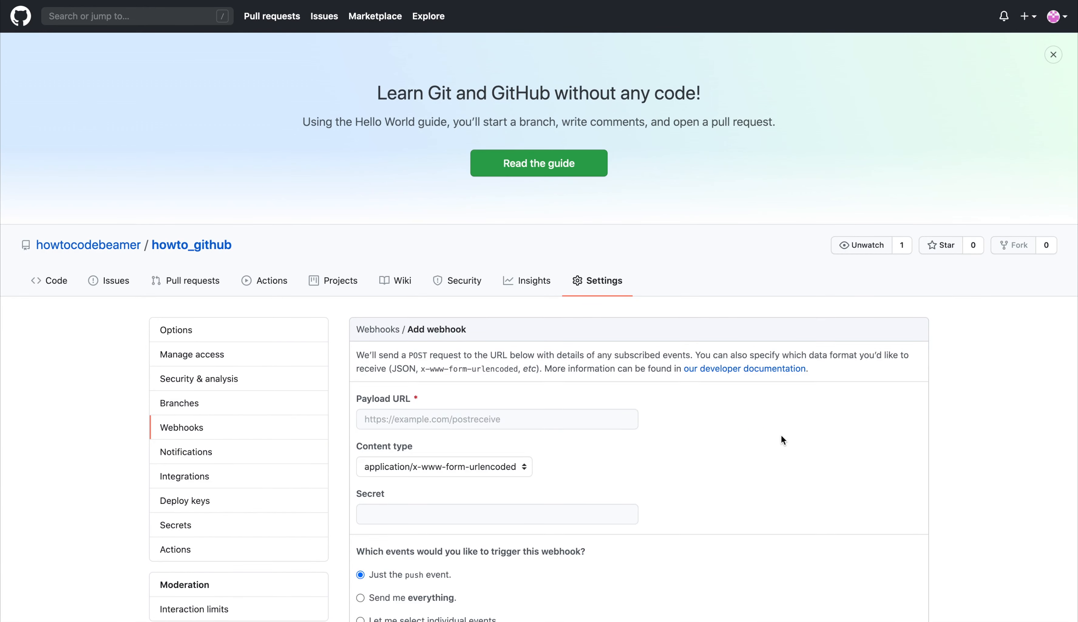
pyautogui.click(392, 424)
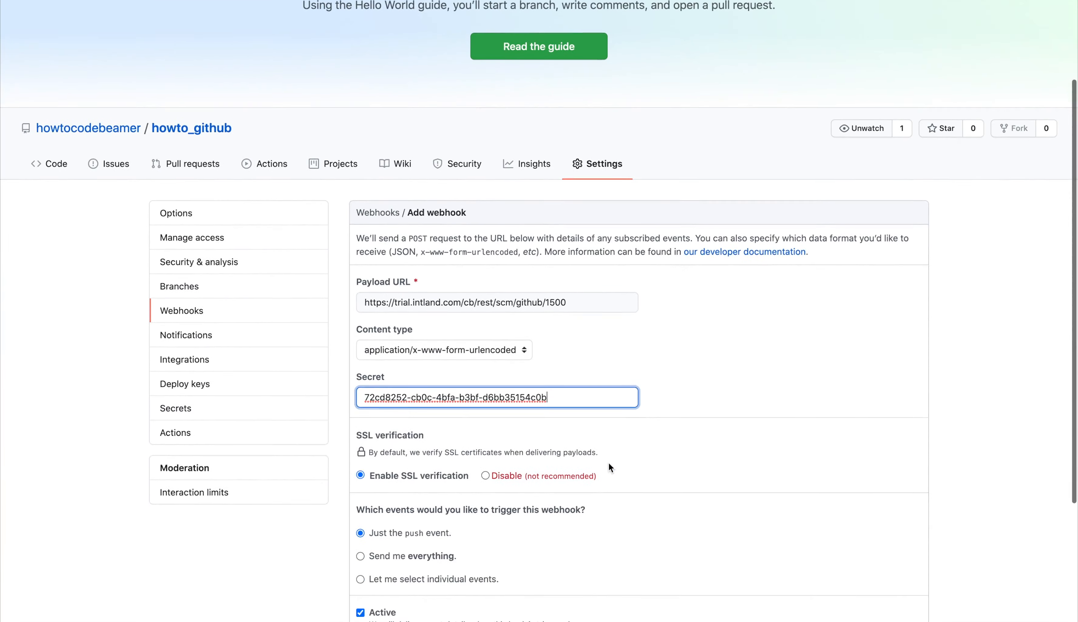
pyautogui.scroll(-5, 609, 462)
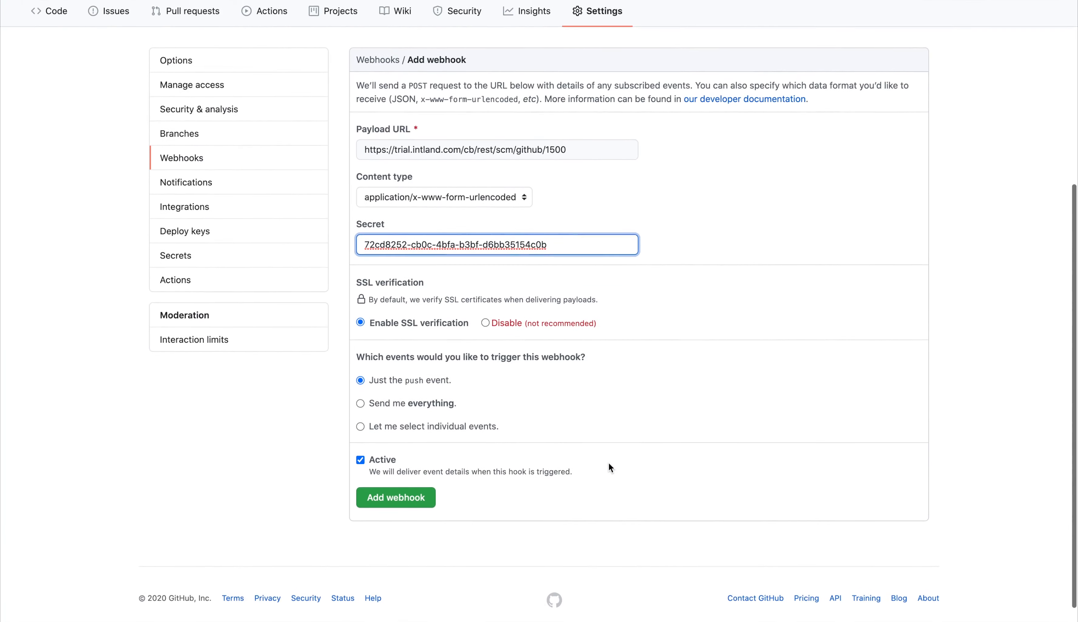
pyautogui.click(400, 501)
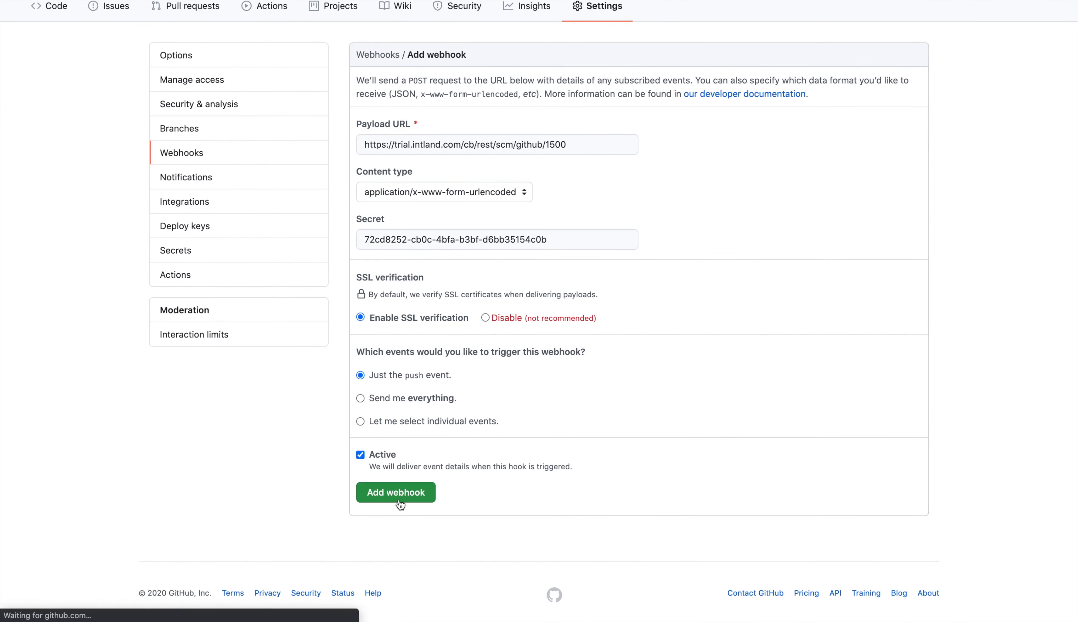